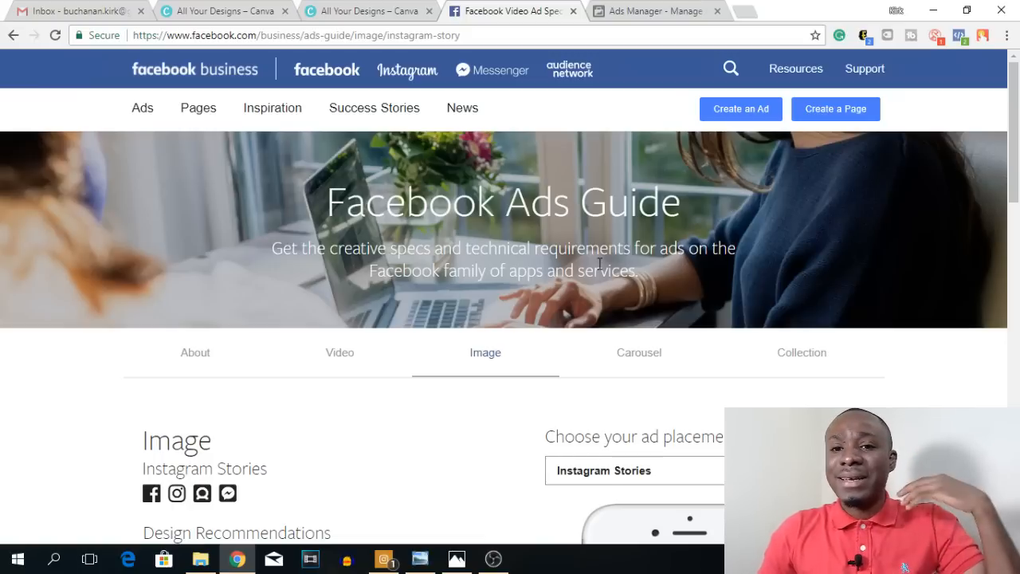
Step: Show the Facebook Ads Guide's video ad specifications for the Instagram Stories placement
scroll(599, 263, down, 4)
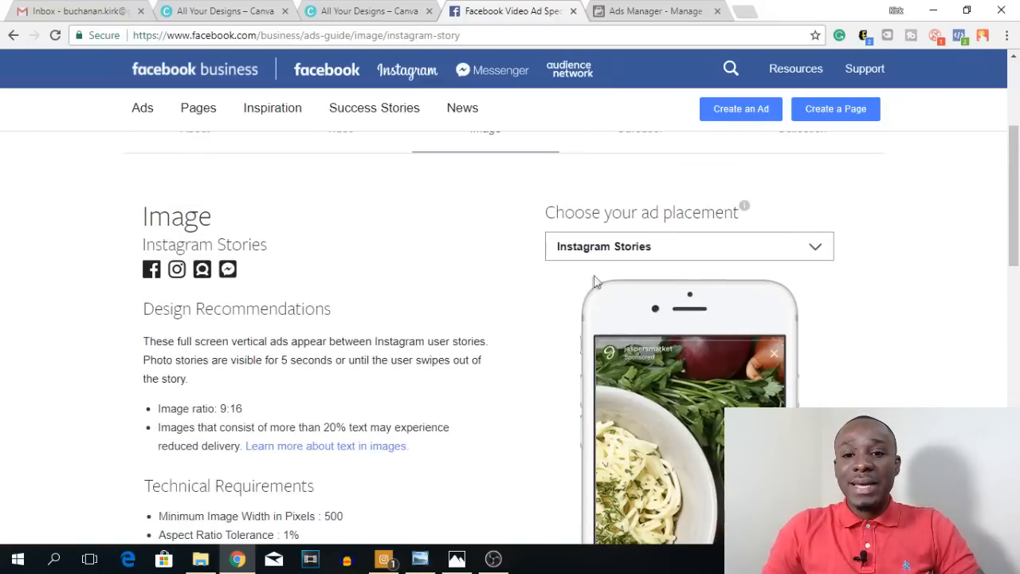
scroll(498, 319, down, 1)
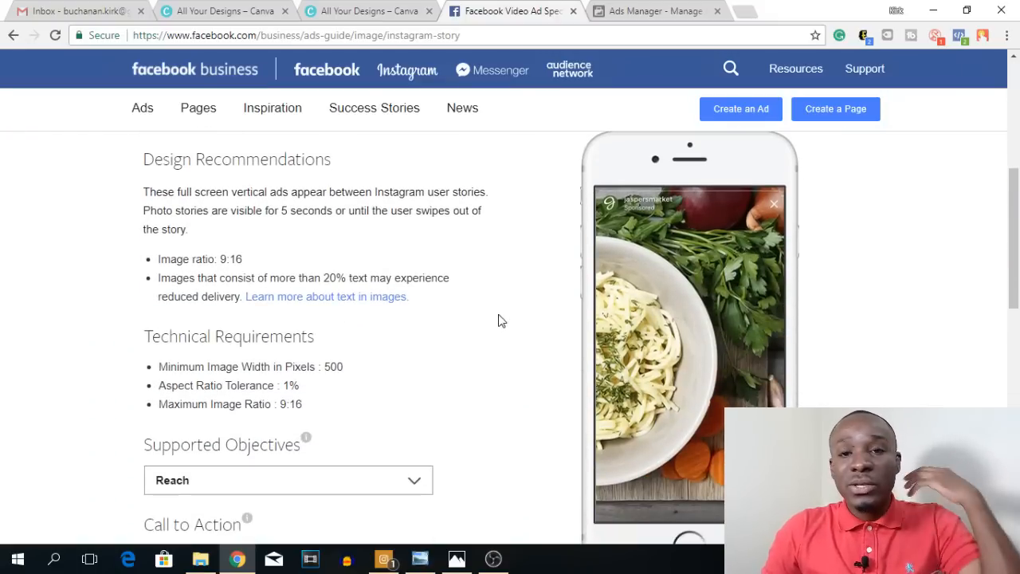
scroll(518, 303, up, 5)
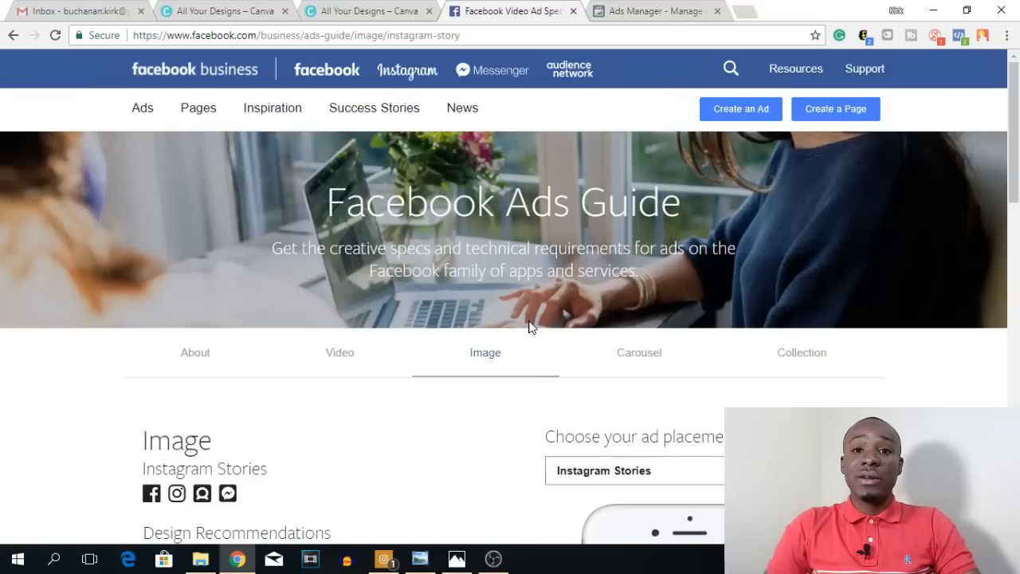
click(494, 343)
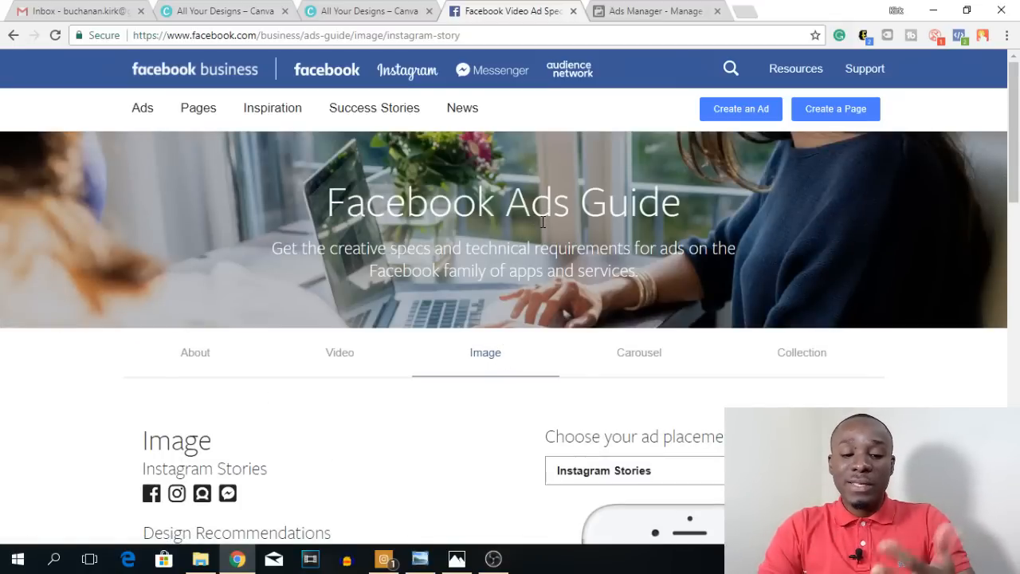
scroll(469, 297, down, 2)
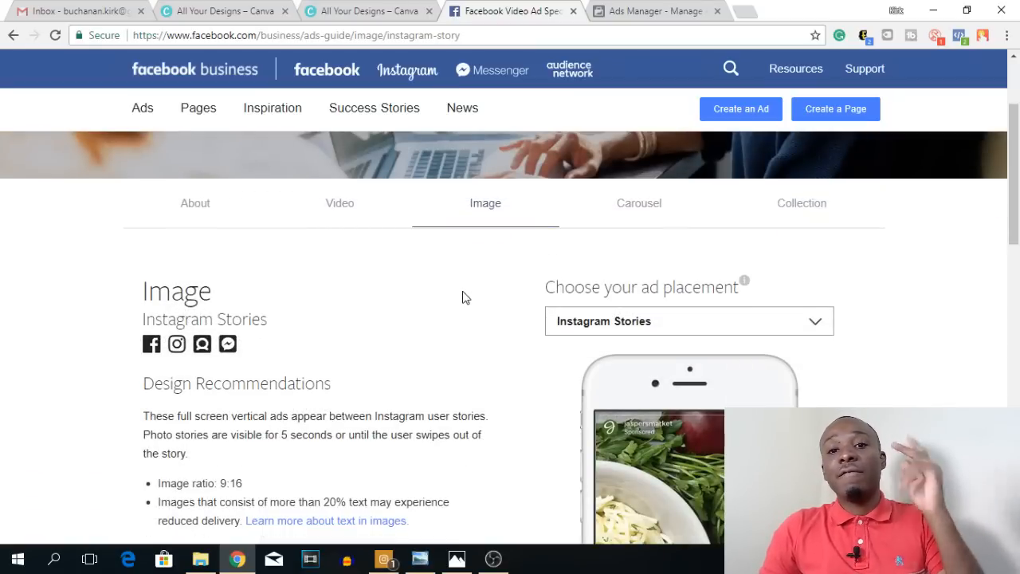
click(342, 211)
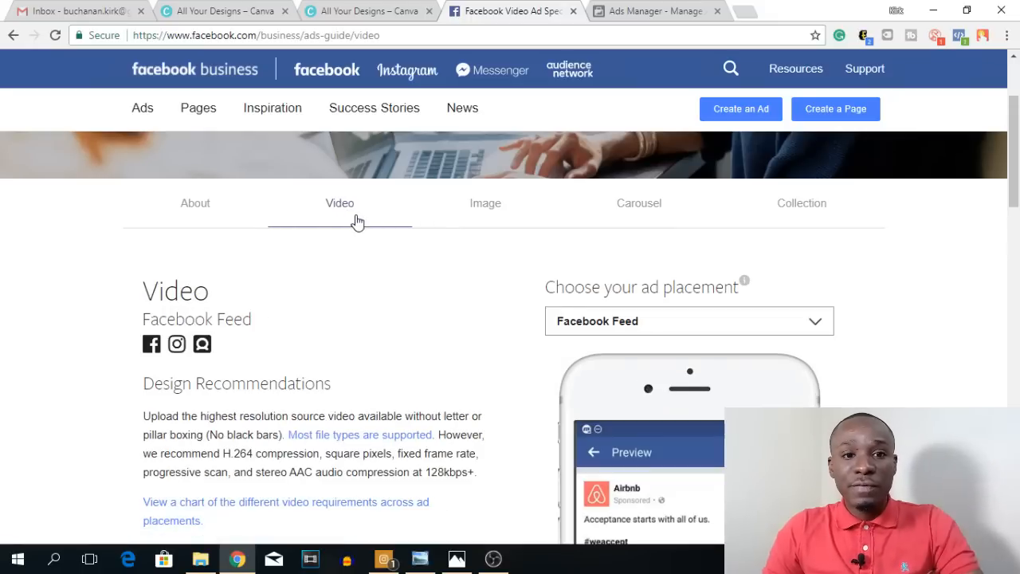
click(809, 321)
click(630, 482)
Step: Examine the design recommendations and technical requirements for Instagram Stories video ads
scroll(334, 292, down, 3)
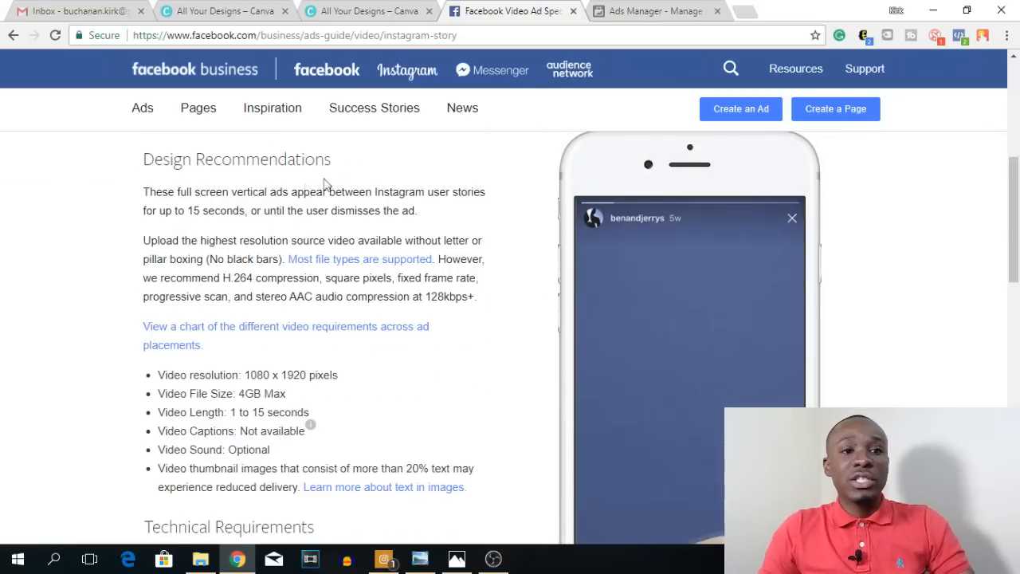
scroll(275, 207, down, 1)
scroll(355, 199, up, 2)
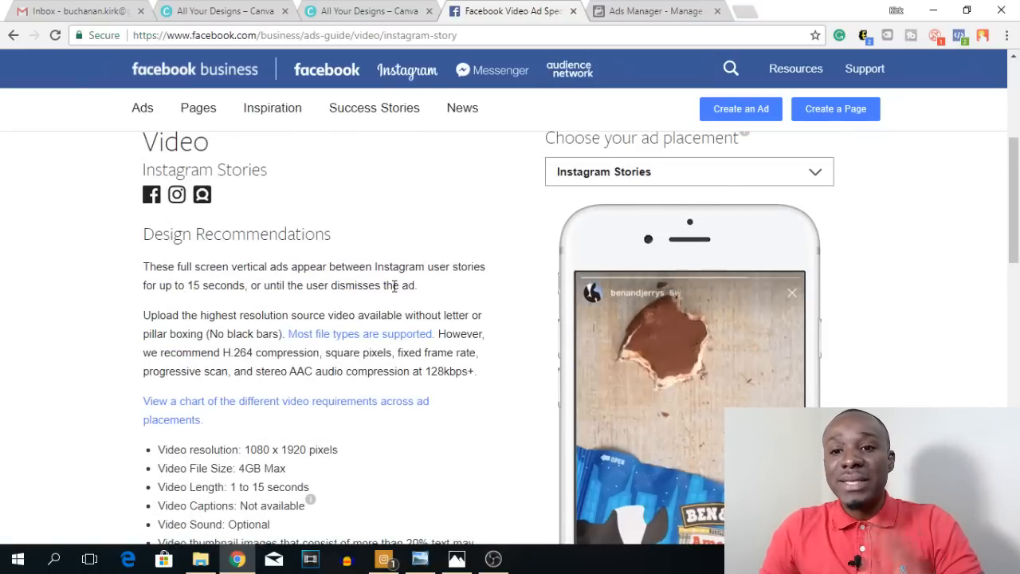
scroll(478, 295, down, 1)
scroll(780, 293, down, 1)
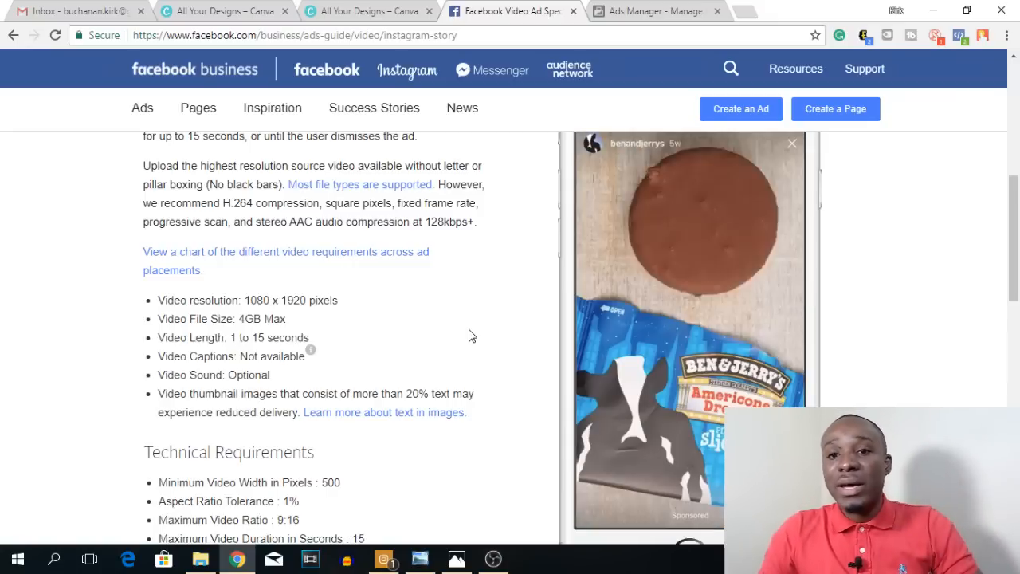
scroll(440, 381, up, 1)
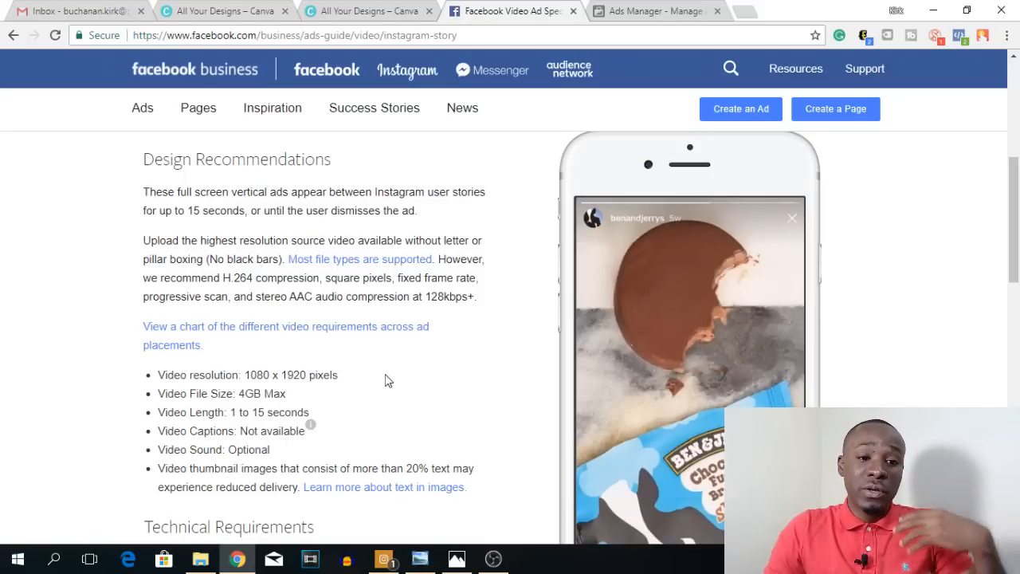
scroll(390, 378, down, 1)
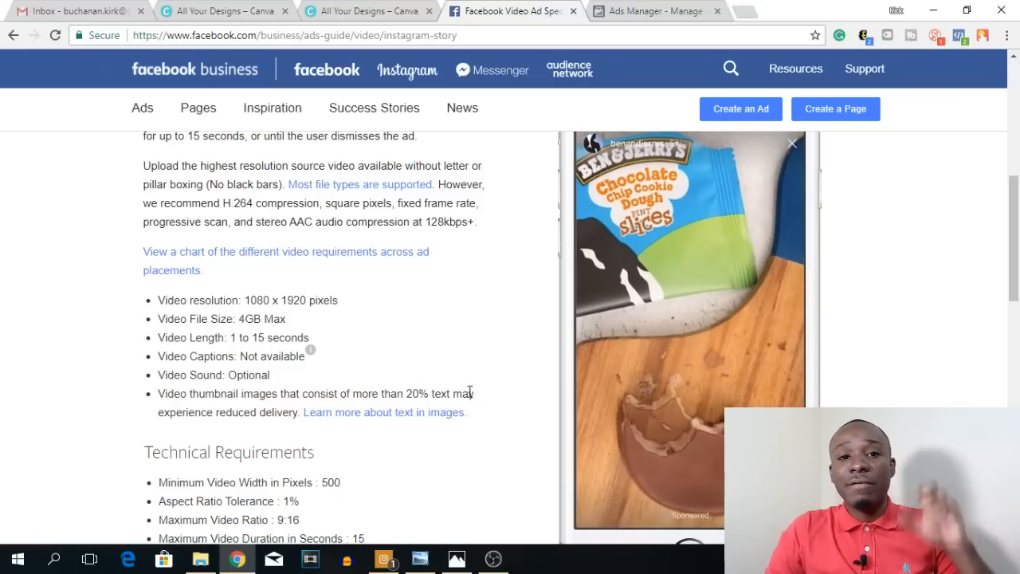
Step: Change the ads guide to the image ad format with Instagram Stories as the placement
scroll(466, 393, up, 3)
scroll(449, 300, up, 1)
scroll(447, 300, up, 2)
click(488, 360)
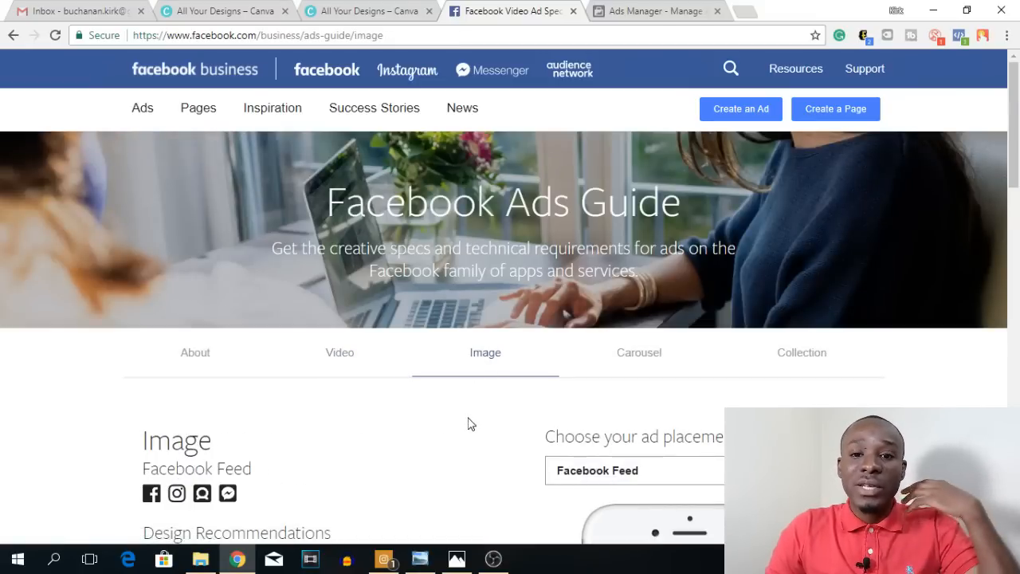
scroll(469, 423, down, 3)
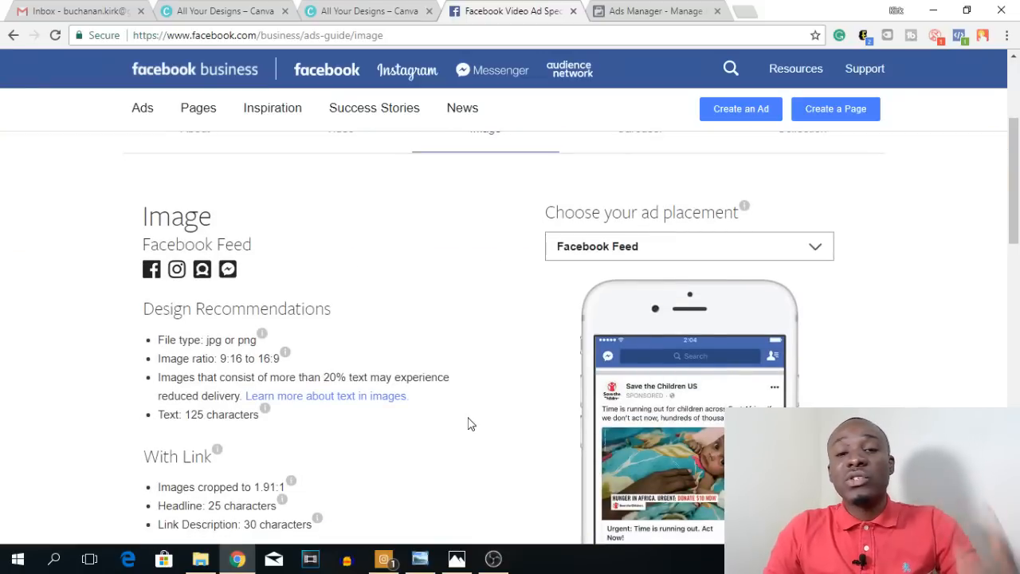
click(642, 254)
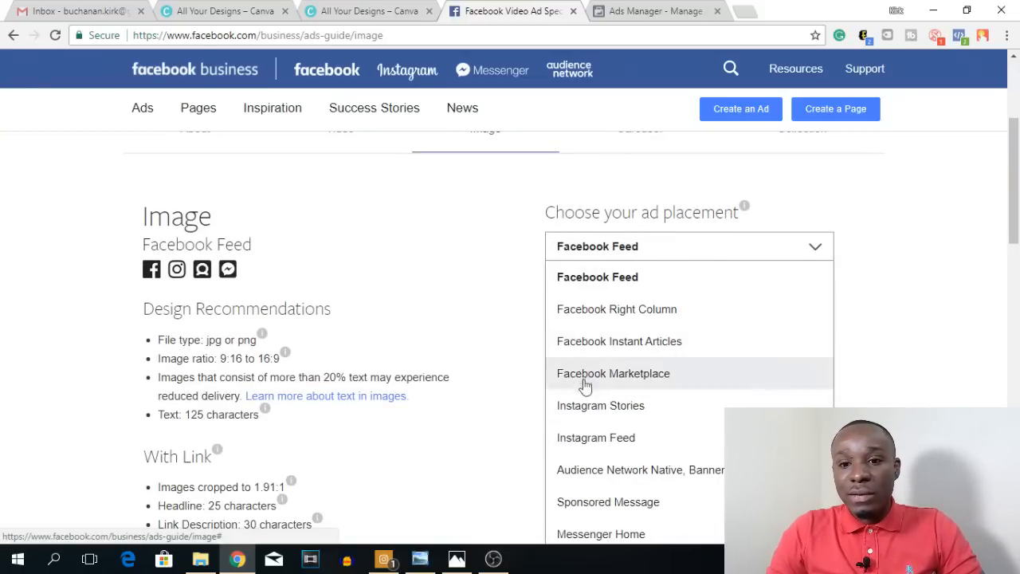
click(592, 411)
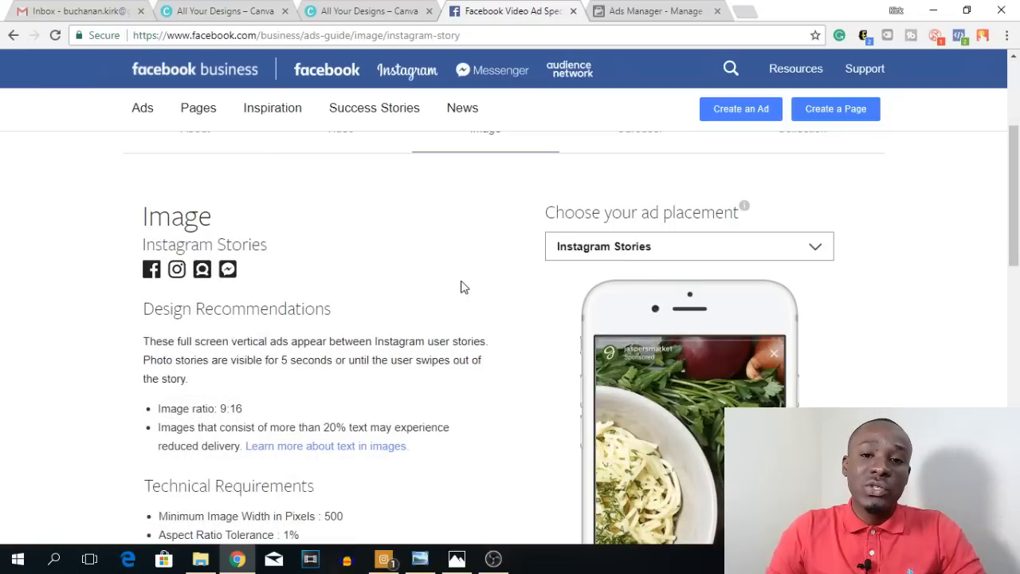
Step: Examine the Instagram Stories image ad requirements and view the CraziiSocks watch ad in Windows Photo Viewer
scroll(462, 285, down, 1)
scroll(324, 277, down, 2)
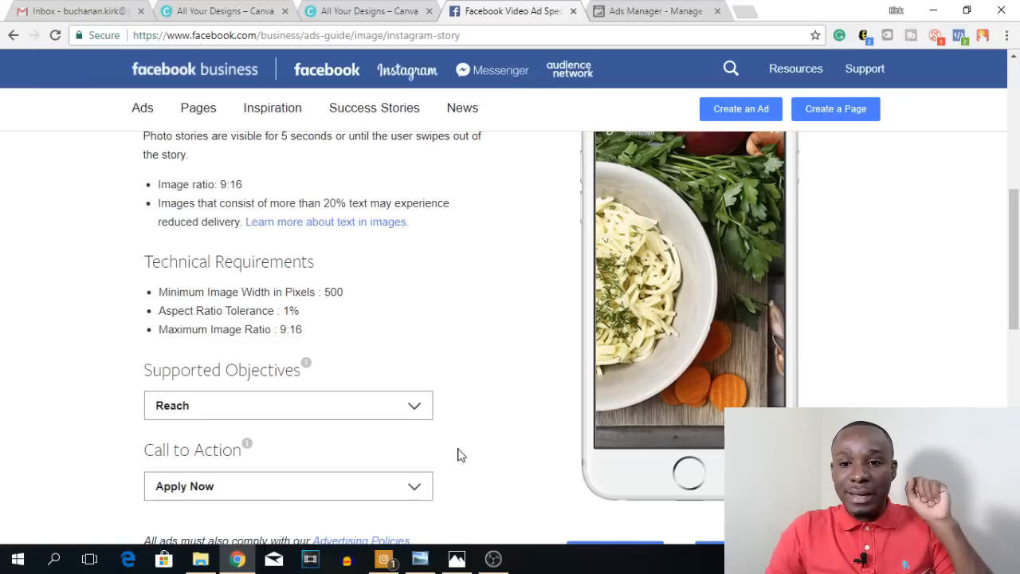
click(420, 559)
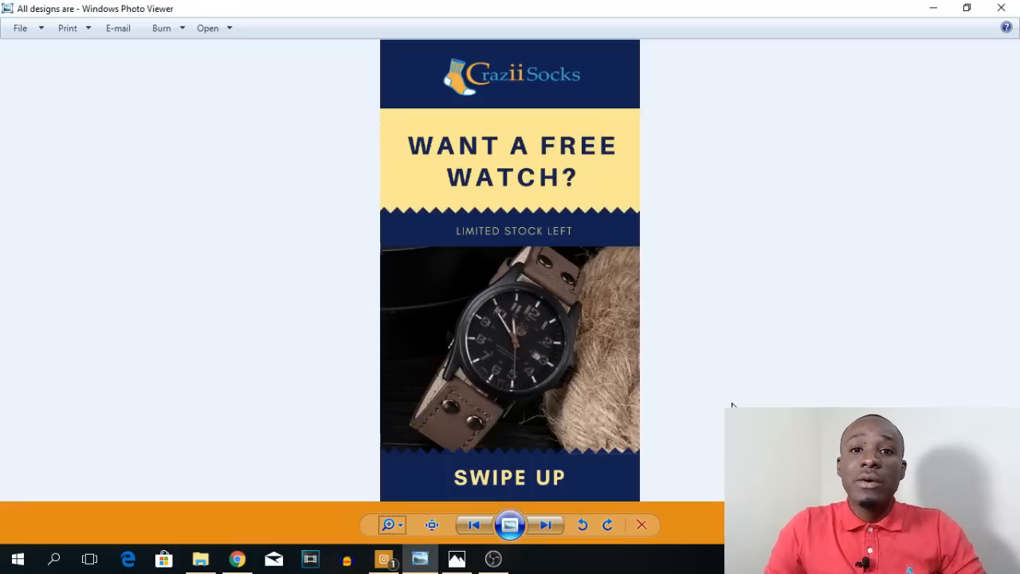
click(934, 9)
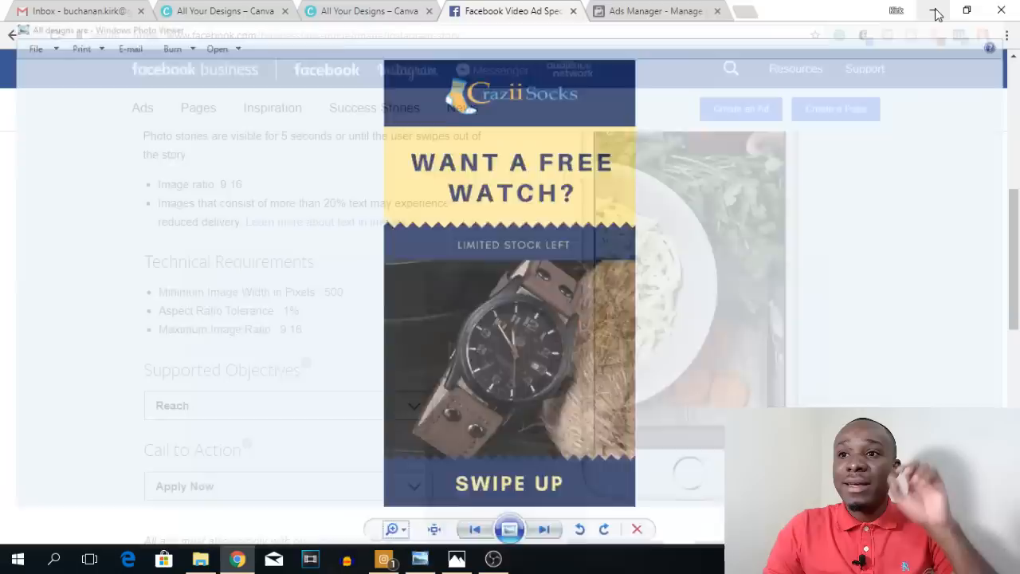
Step: Switch to Canva and search its template library for "story"
click(245, 9)
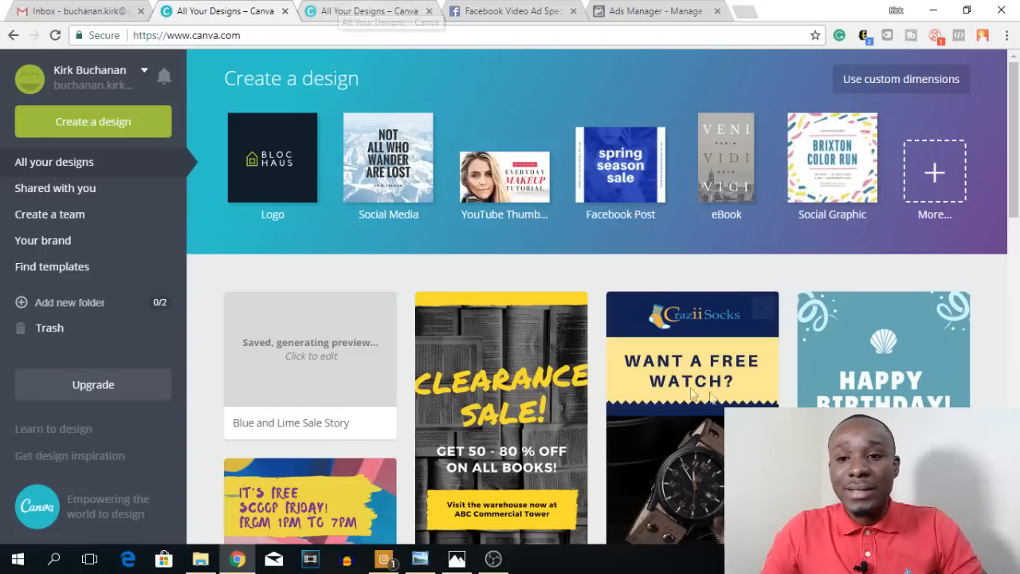
scroll(728, 214, down, 3)
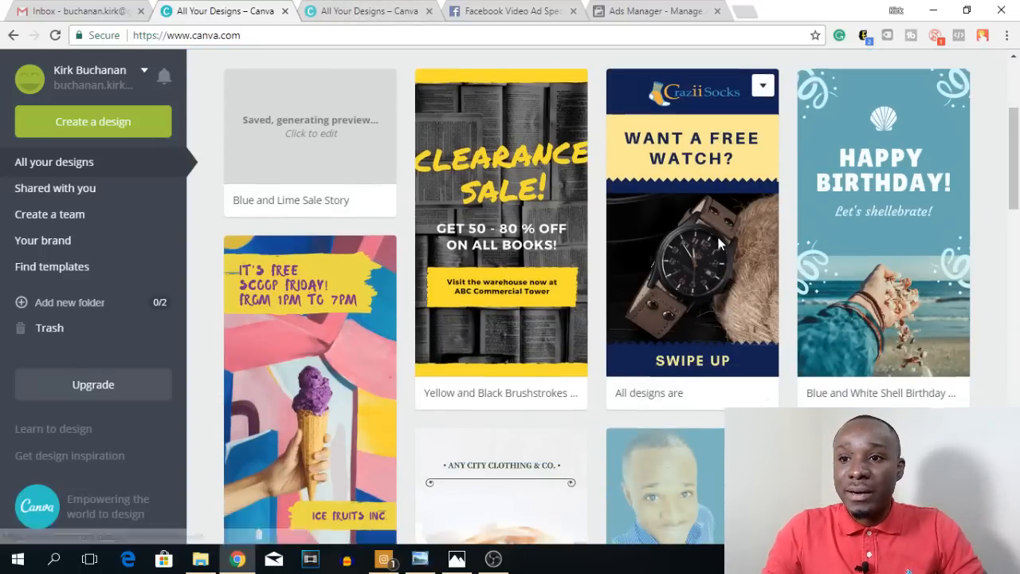
scroll(729, 214, up, 2)
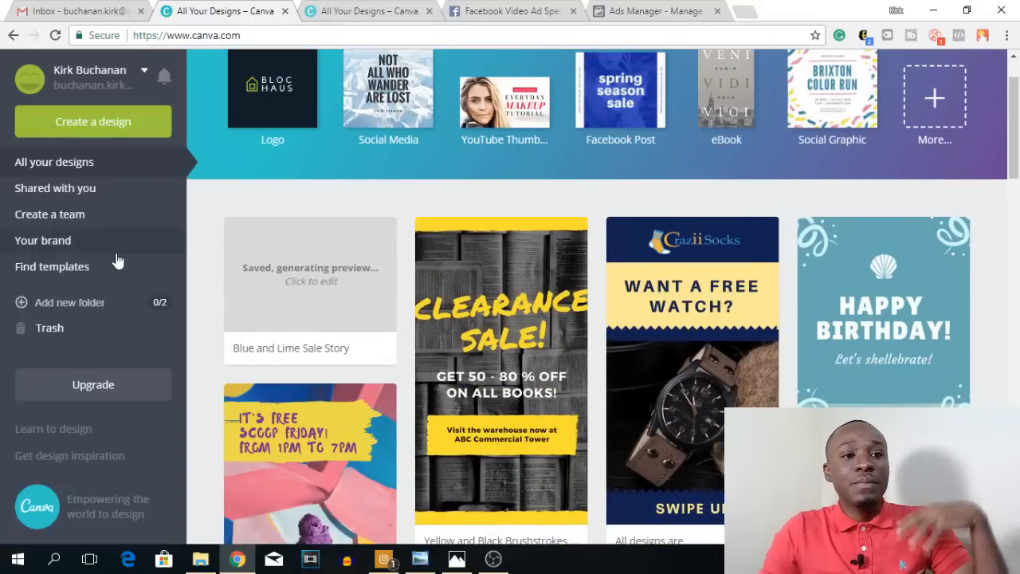
click(43, 269)
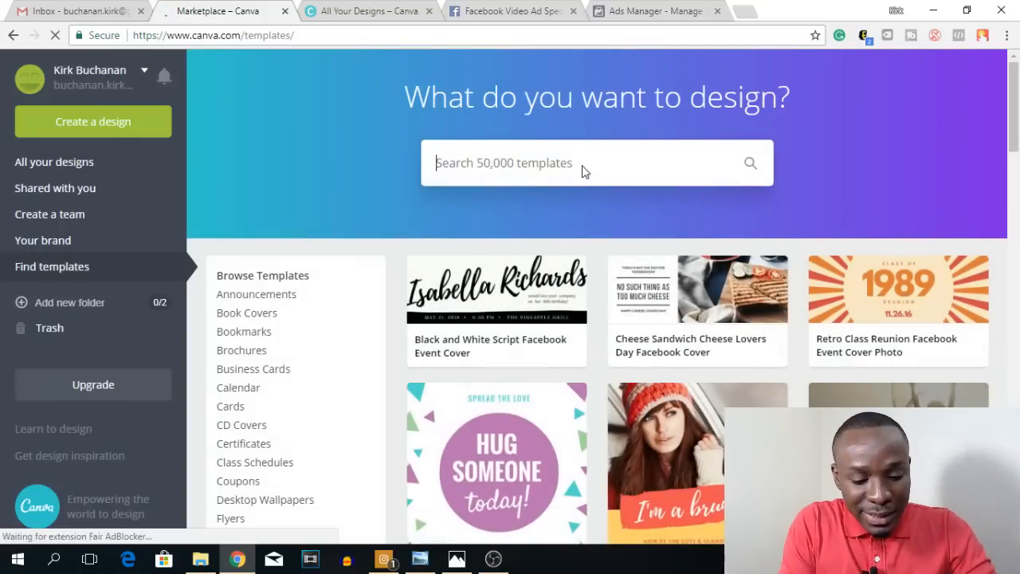
text(story)
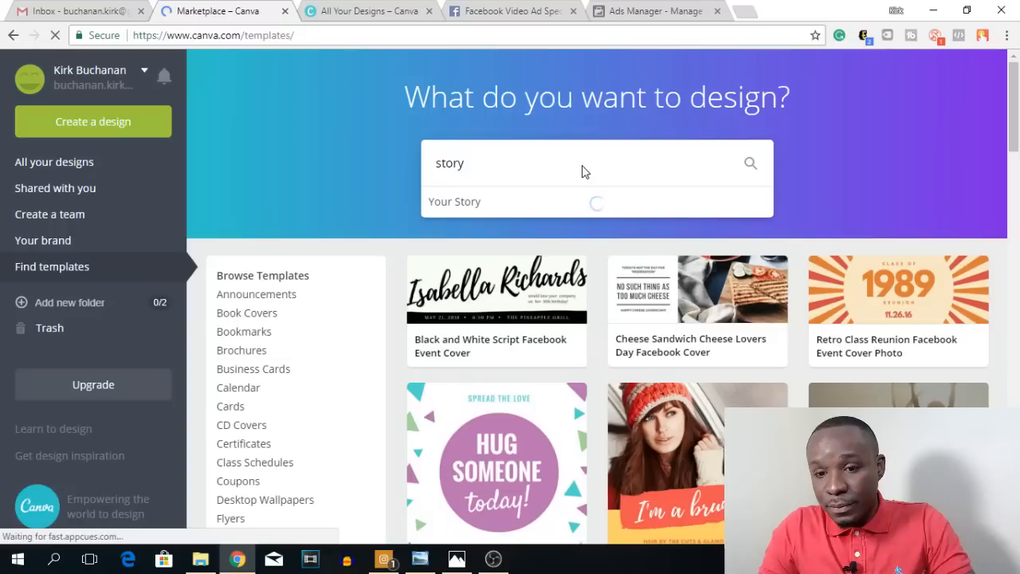
key(Return)
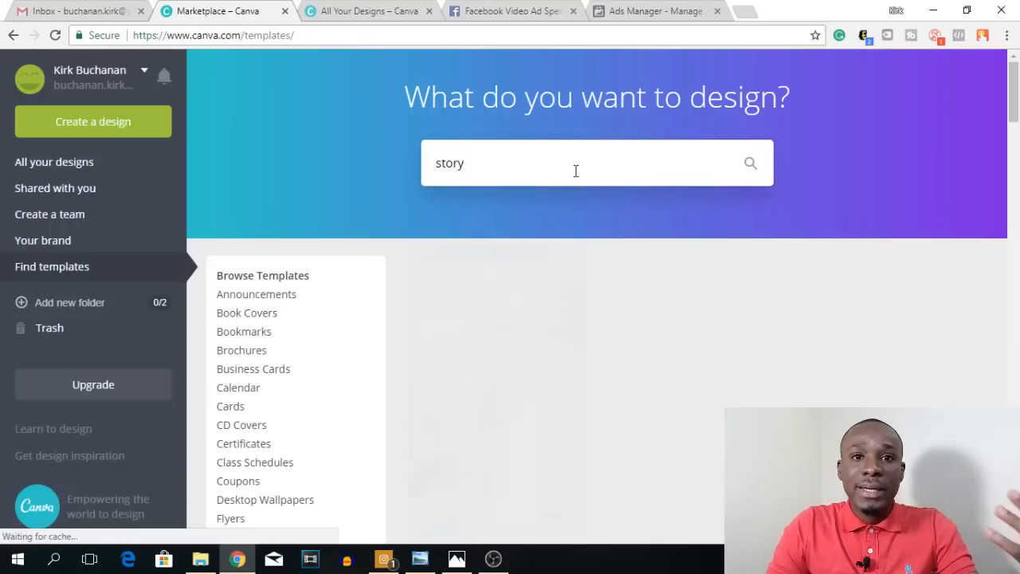
Step: Browse the story templates and create a new design from the Blue and Lime Sale Story template
scroll(590, 219, down, 2)
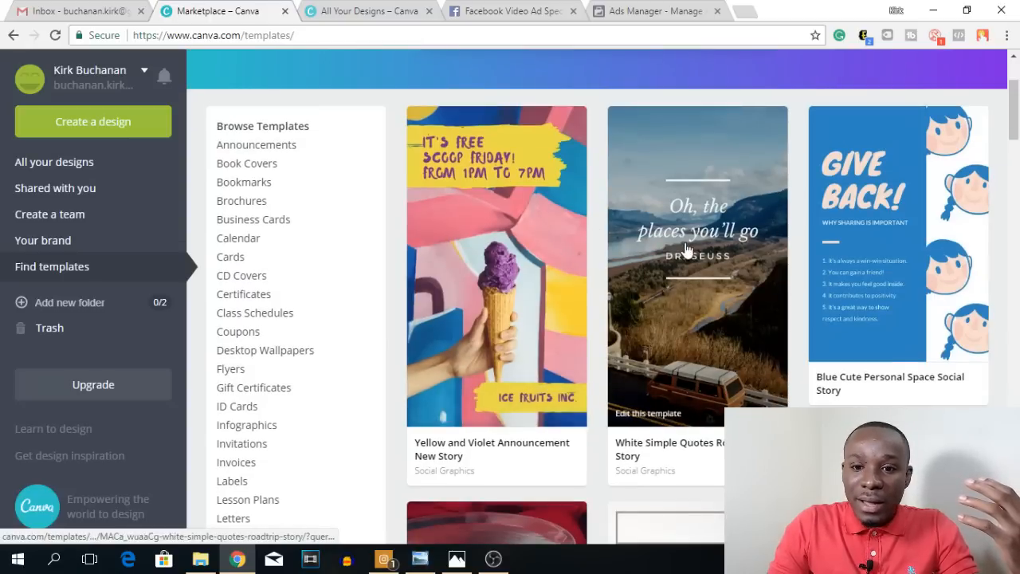
scroll(590, 213, down, 1)
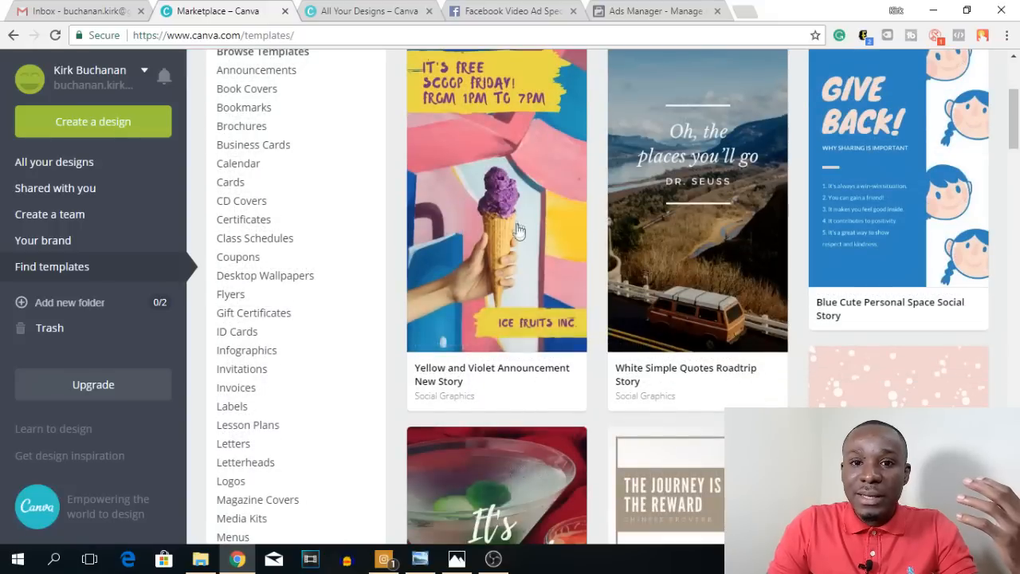
scroll(455, 319, up, 2)
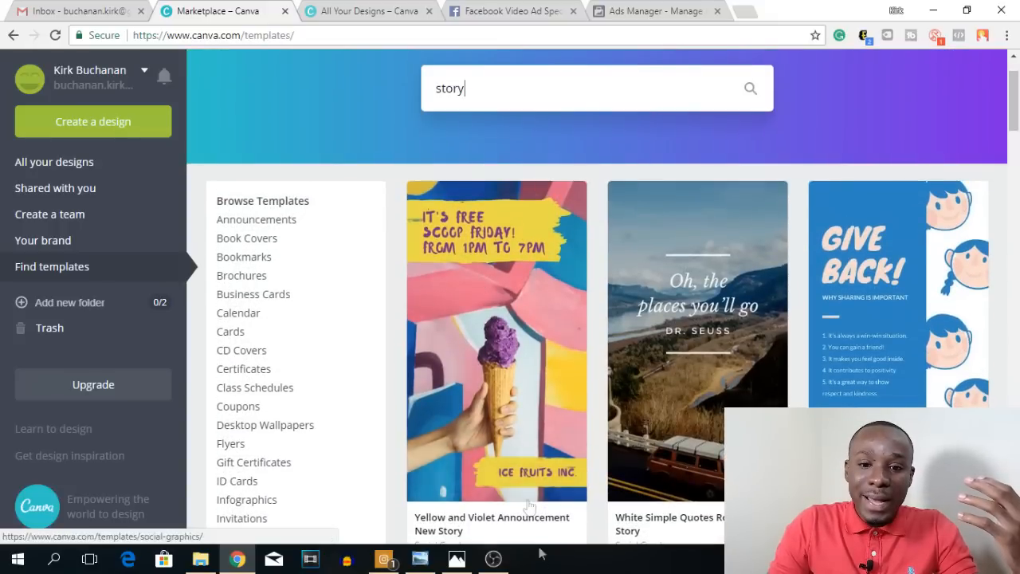
scroll(560, 284, down, 5)
scroll(560, 284, down, 8)
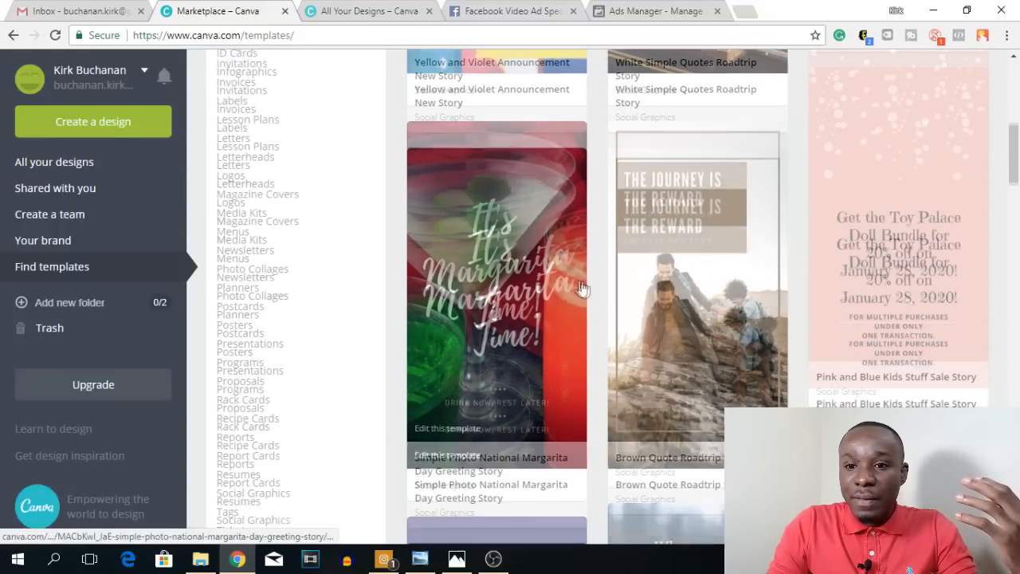
scroll(803, 273, down, 6)
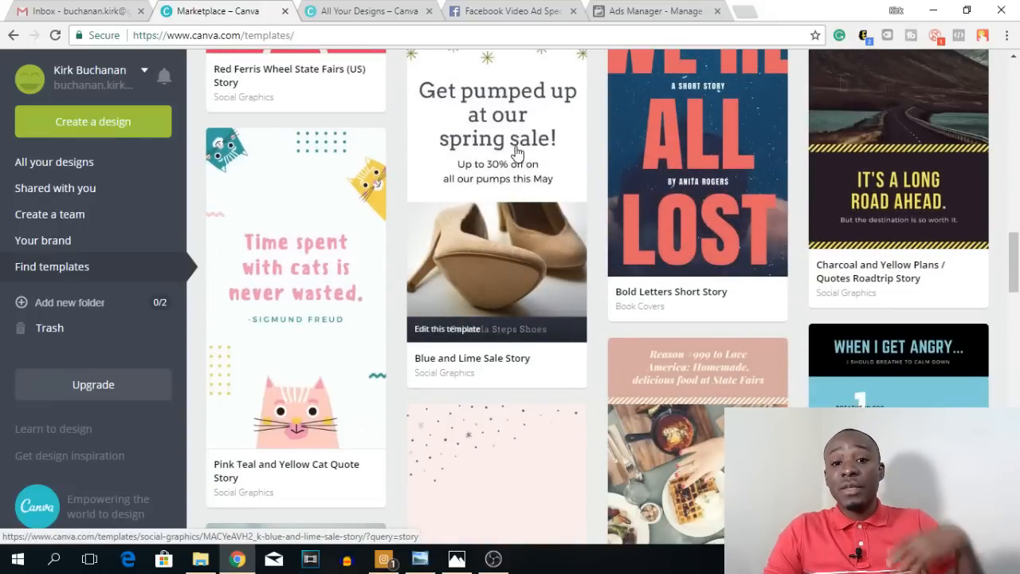
click(514, 142)
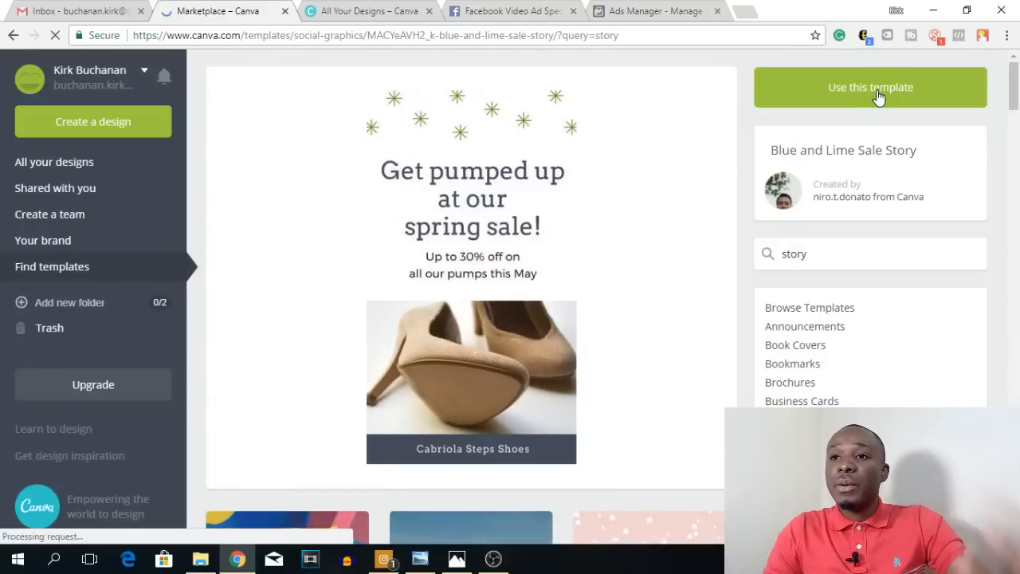
click(876, 94)
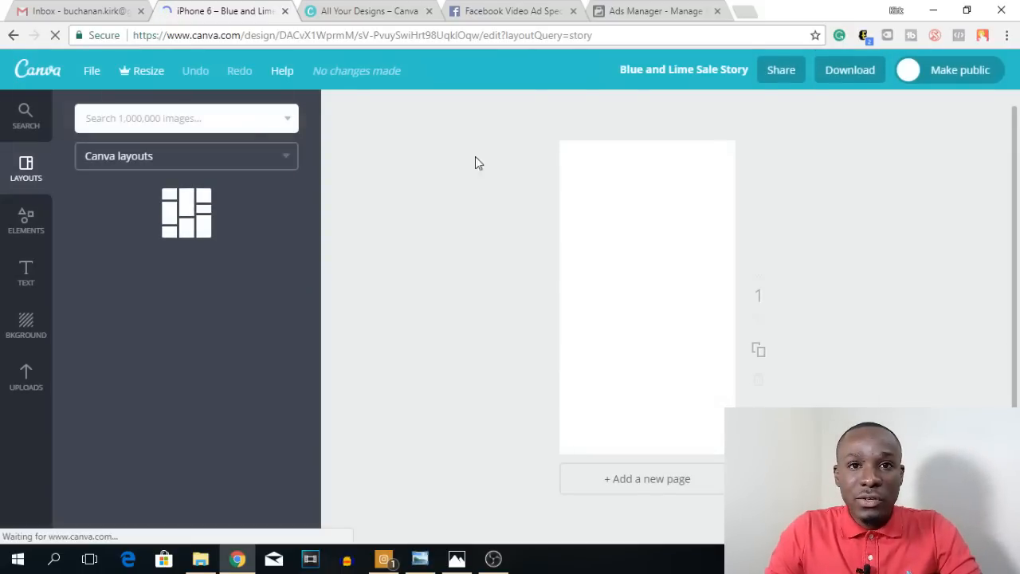
Step: Look at the sample watch ad again and check the pixel dimensions of the new Canva design
click(422, 560)
click(426, 562)
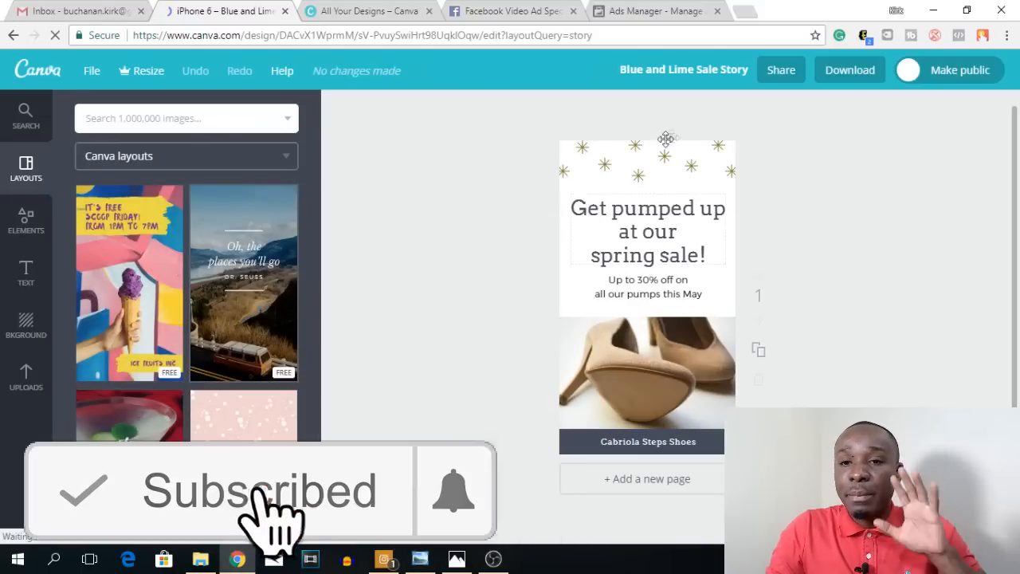
click(91, 71)
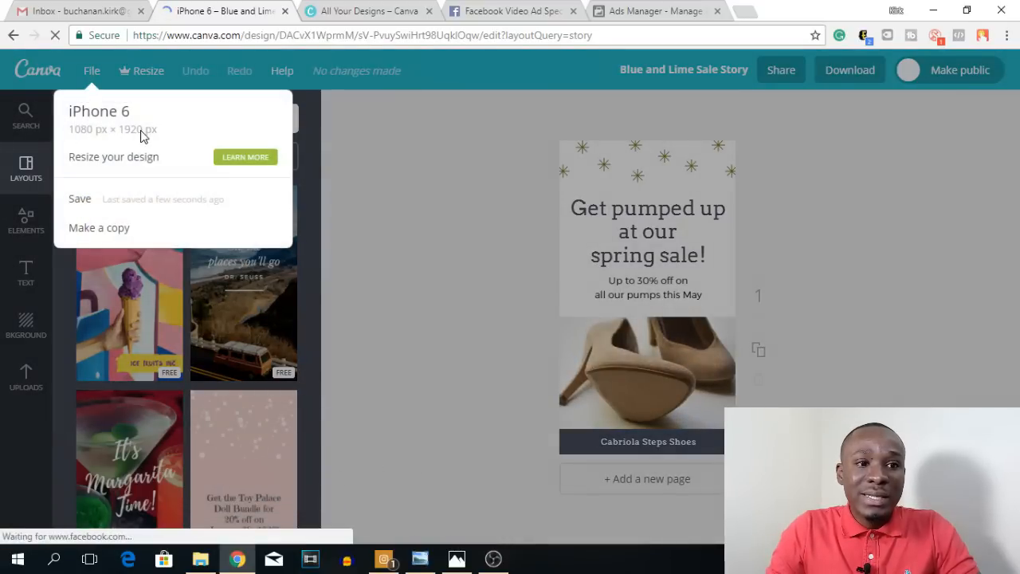
click(421, 159)
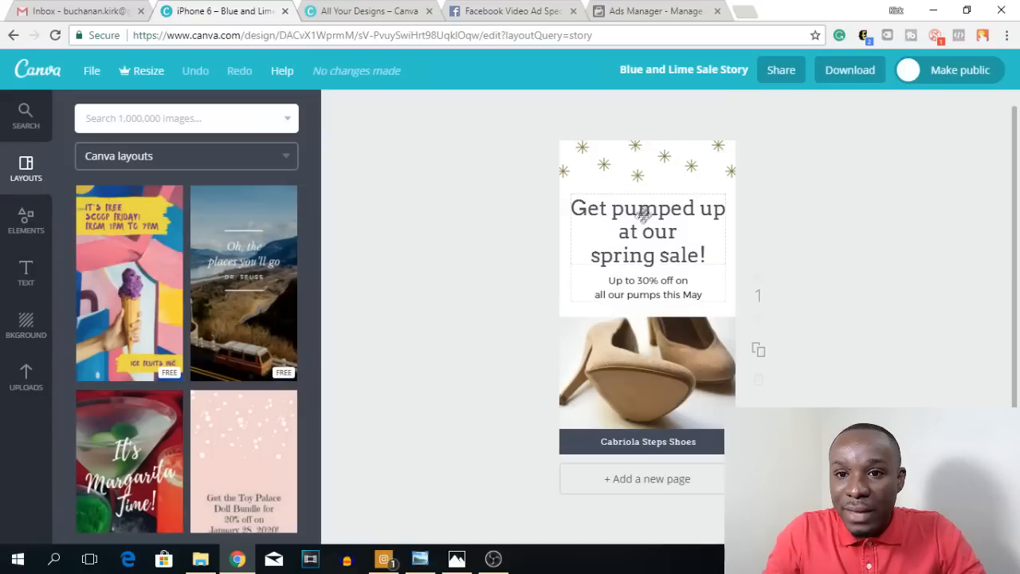
Step: Replace the spring sale headline with the text "Change to what you want"
click(657, 256)
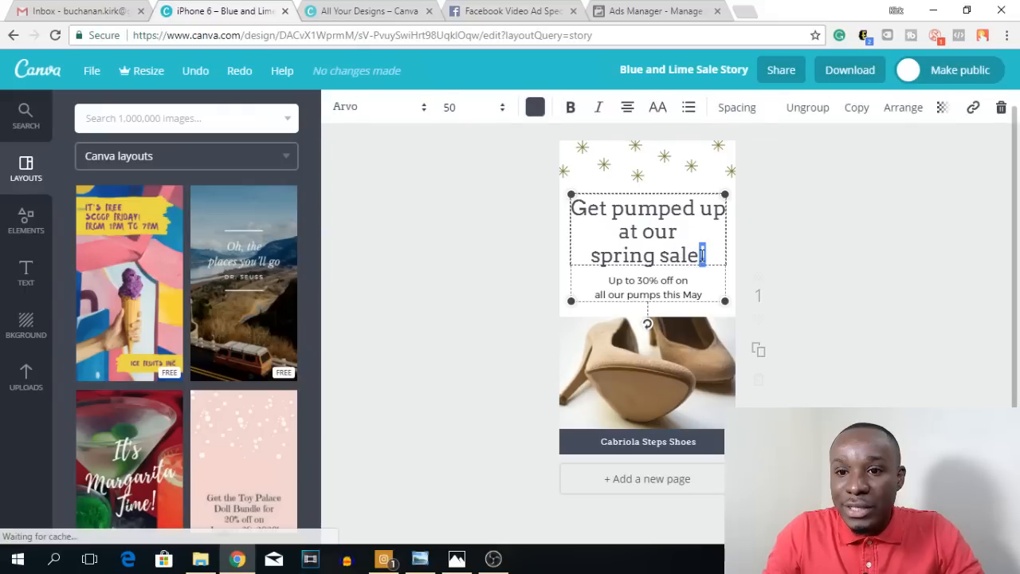
triple_click(702, 255)
key(ctrl+a)
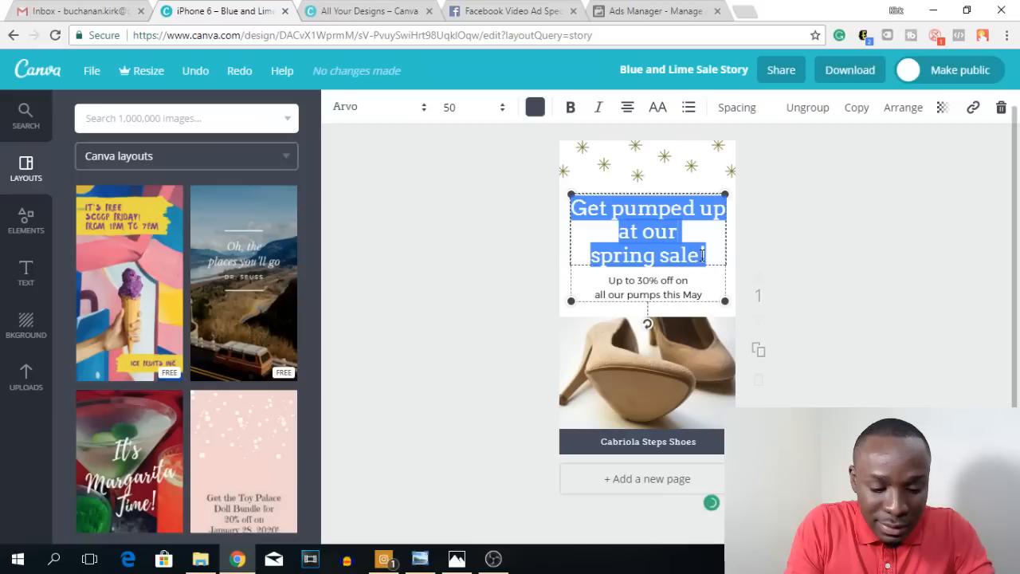
text(Change to)
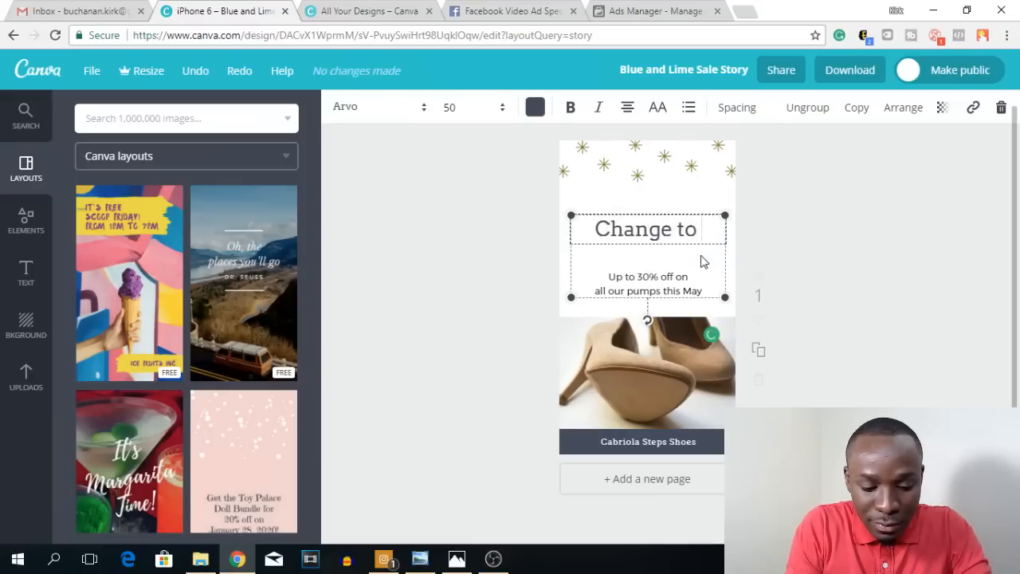
text( what you want)
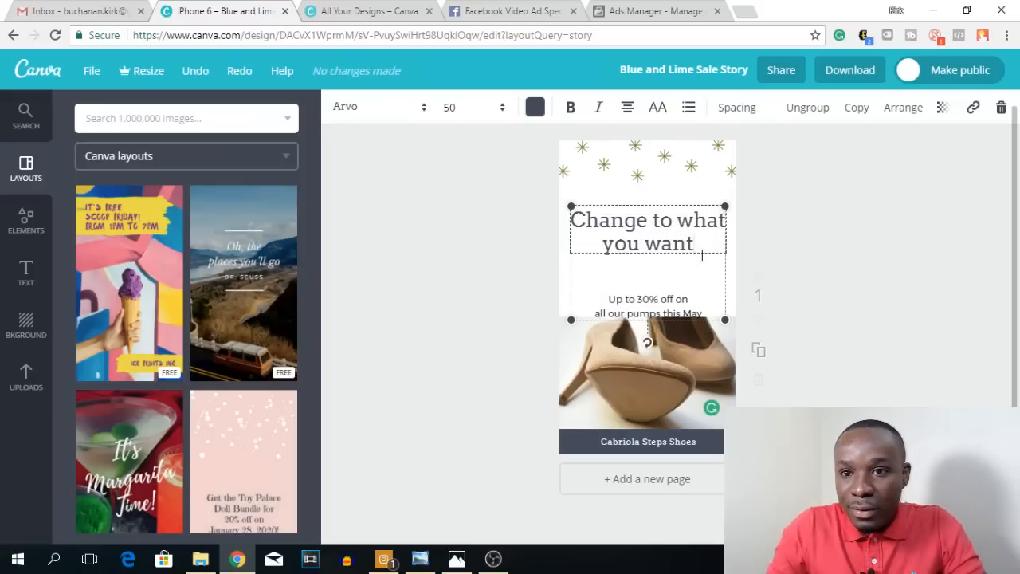
click(781, 246)
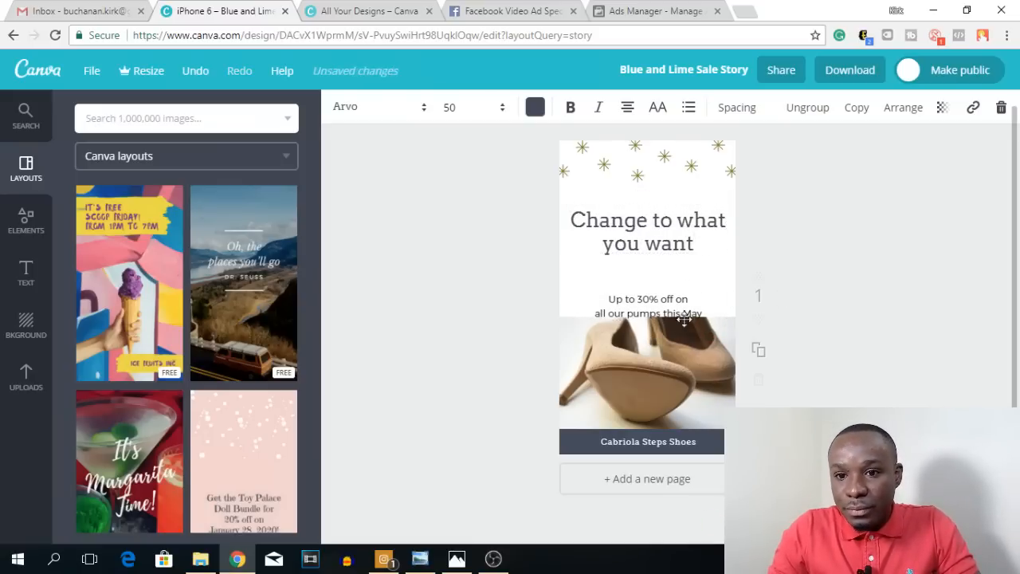
Step: Clear the "Up to 30% off" subheading text beneath the headline
click(658, 299)
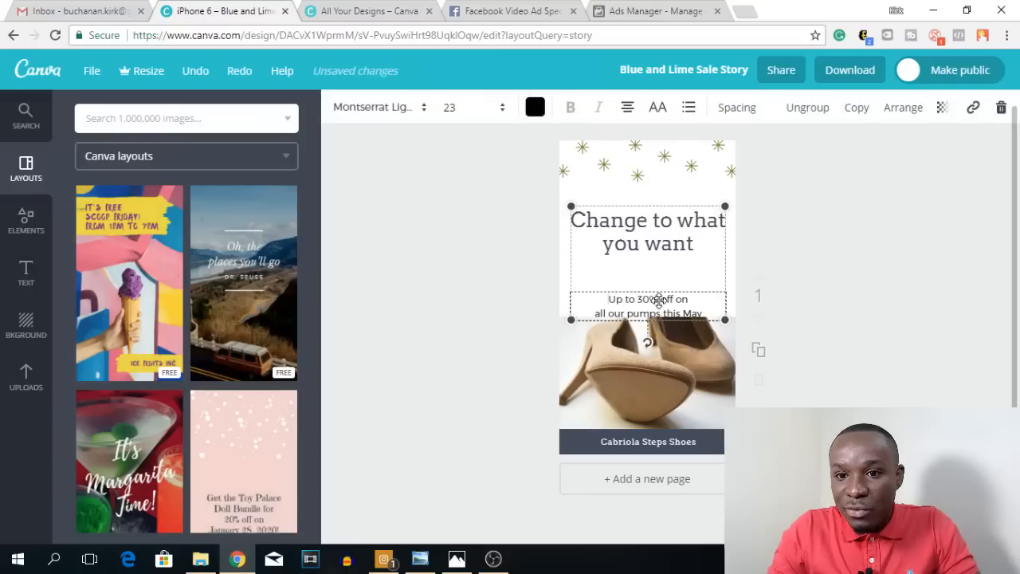
double_click(658, 300)
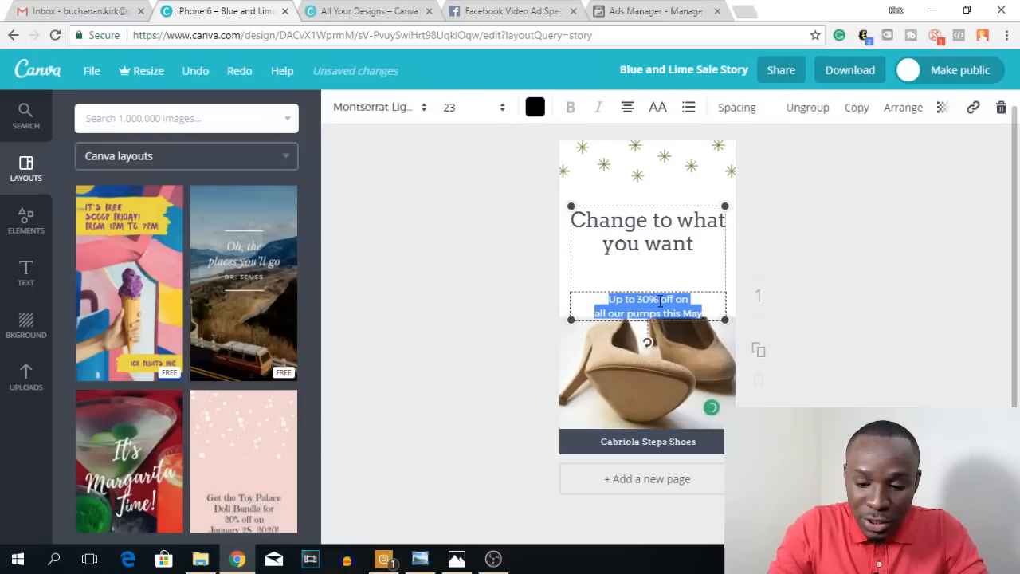
key(BackSpace)
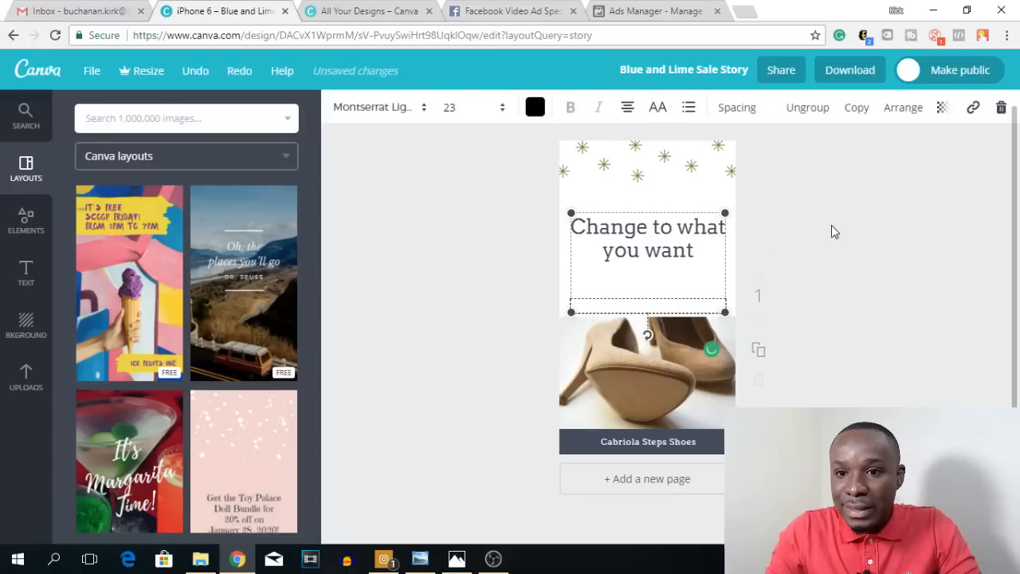
Step: Delete the high-heel shoe photo and fill its frame with the uploaded picture of striped socks and black shoes
click(651, 391)
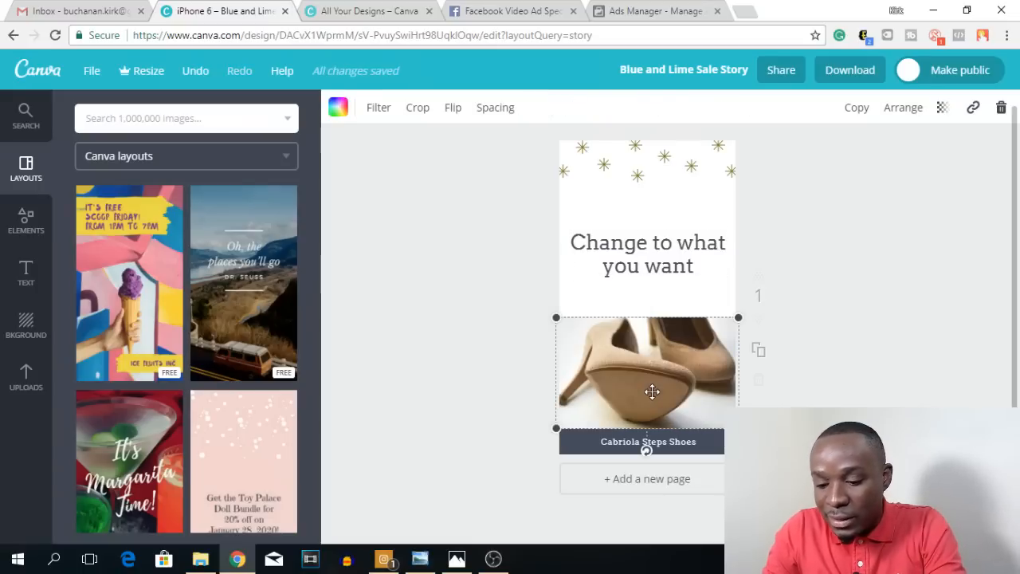
key(Delete)
click(27, 378)
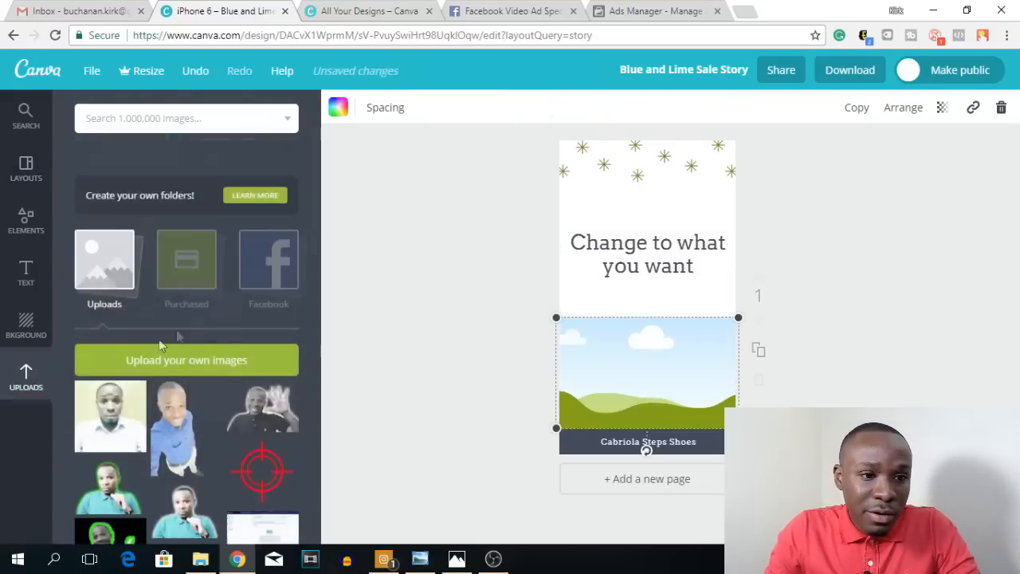
scroll(159, 338, down, 6)
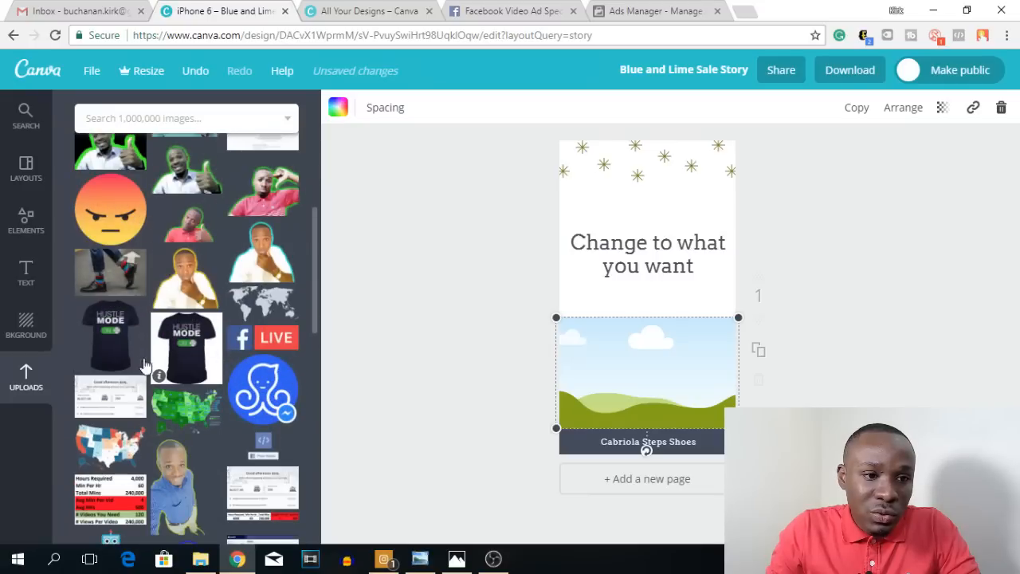
scroll(161, 363, down, 5)
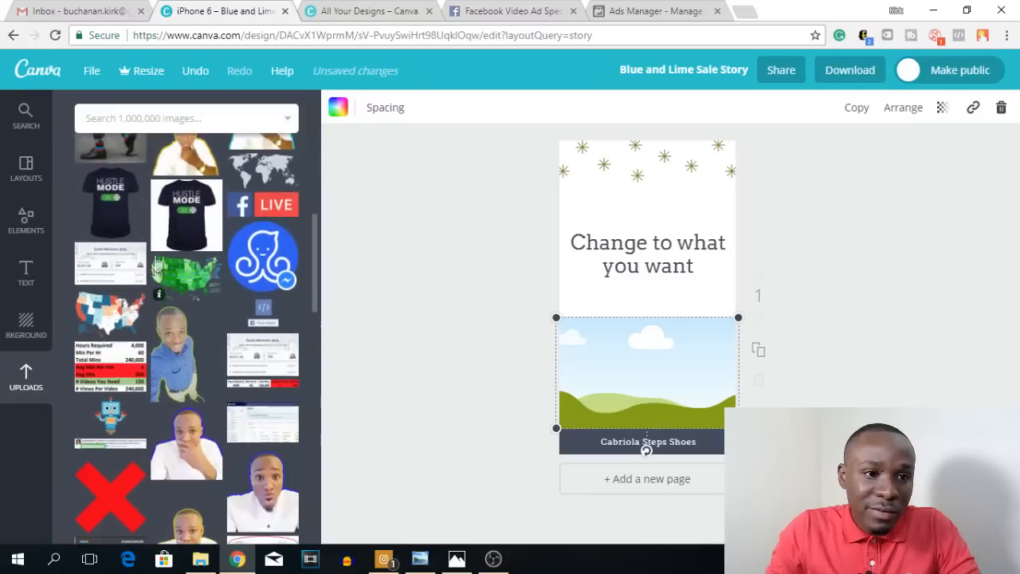
scroll(135, 239, up, 1)
drag(108, 205, 627, 388)
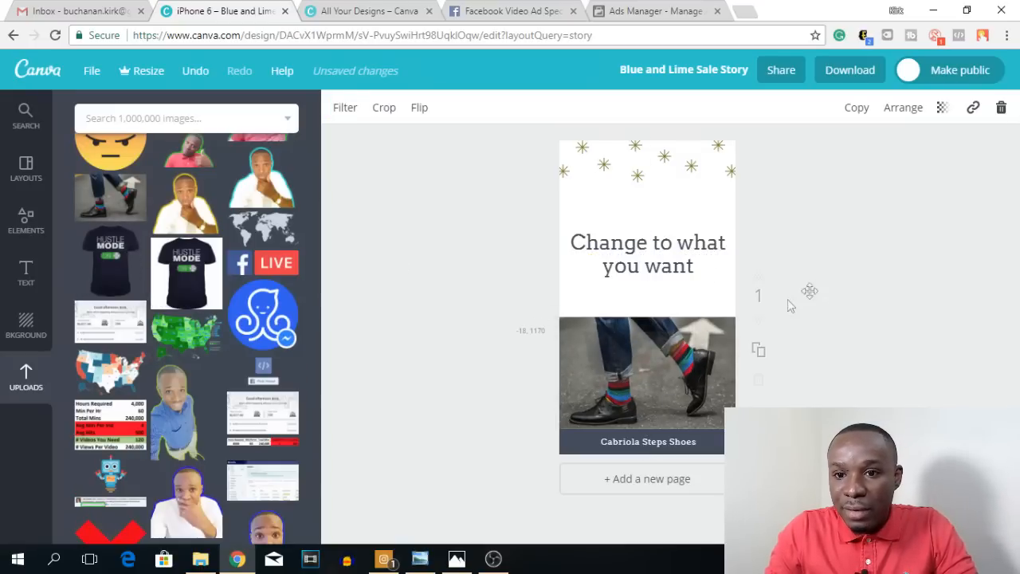
Step: Change the "Cabriola Steps Shoes" caption below the photo to "Swipe Up"
double_click(605, 441)
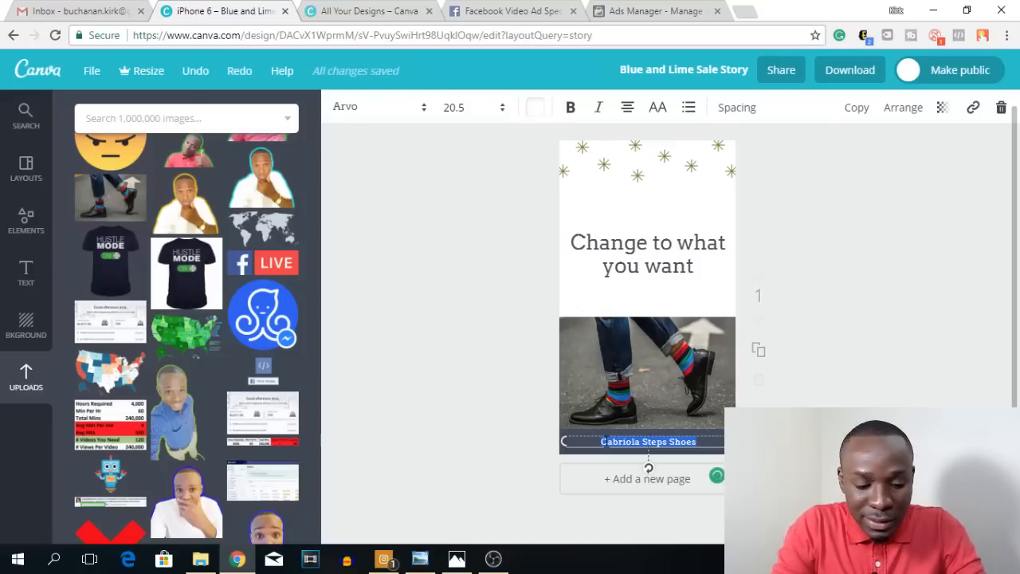
text(Swipe)
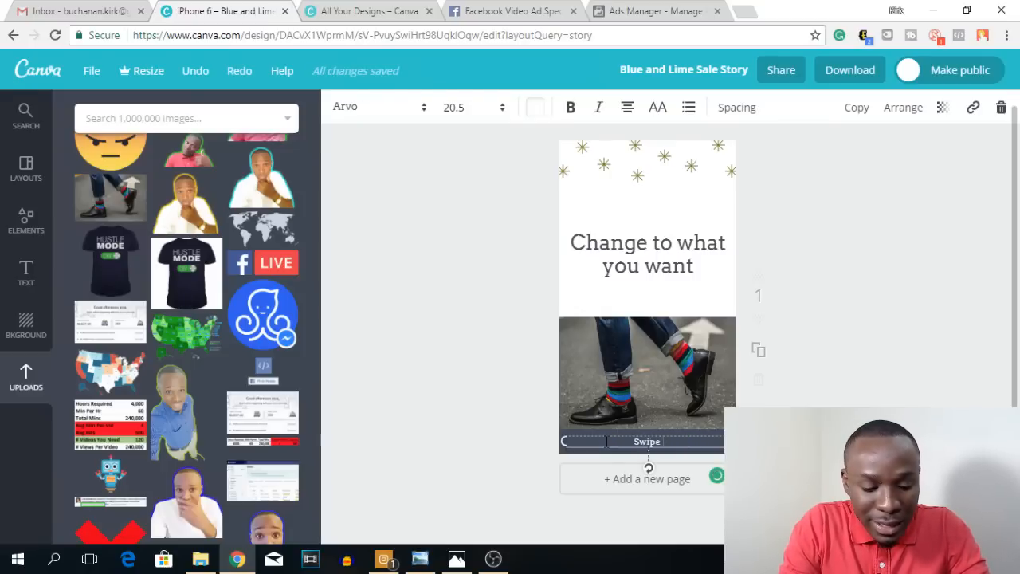
text( Up)
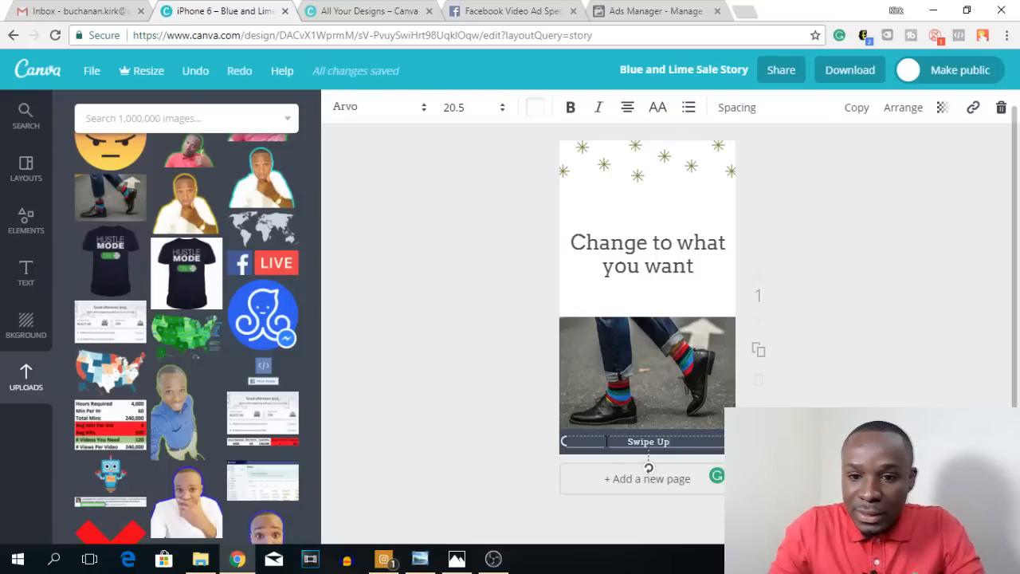
click(509, 353)
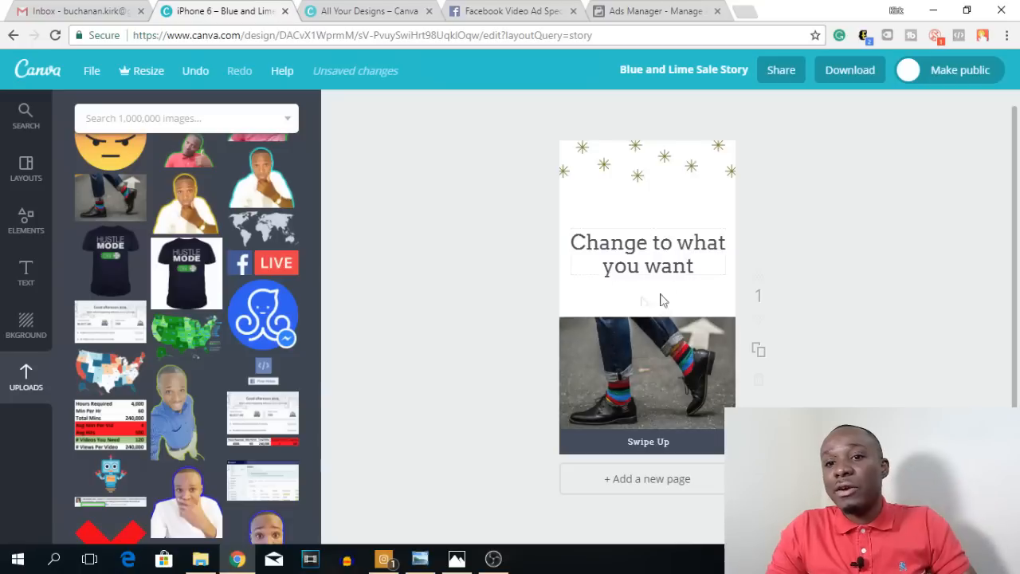
Step: View the CraziiSocks watch ad in Windows Photo Viewer as a comparison and return to the Canva design
click(420, 558)
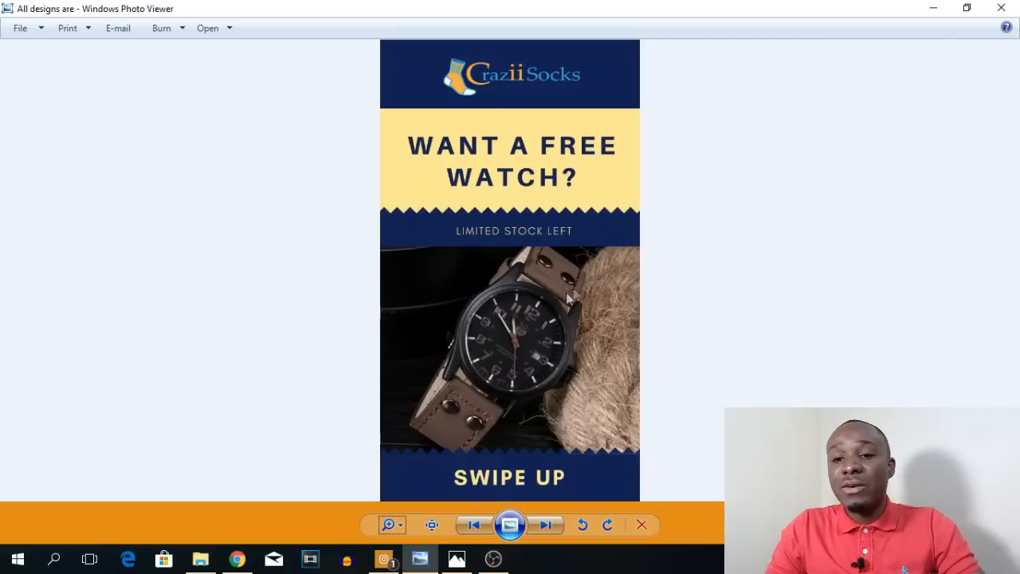
click(933, 8)
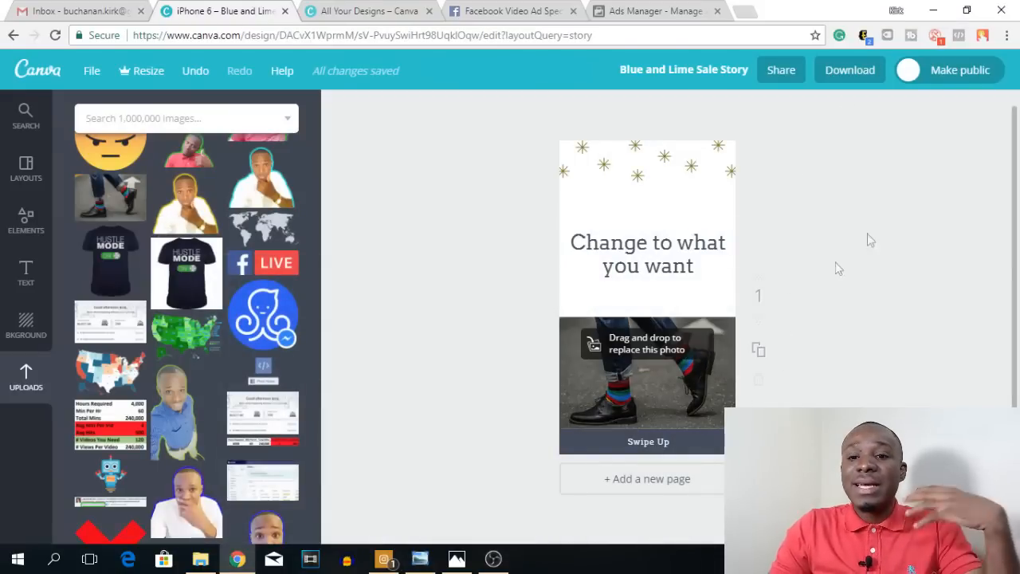
Step: Switch to Facebook Ads Manager, go to the Ads level and start creating a new ad
click(649, 11)
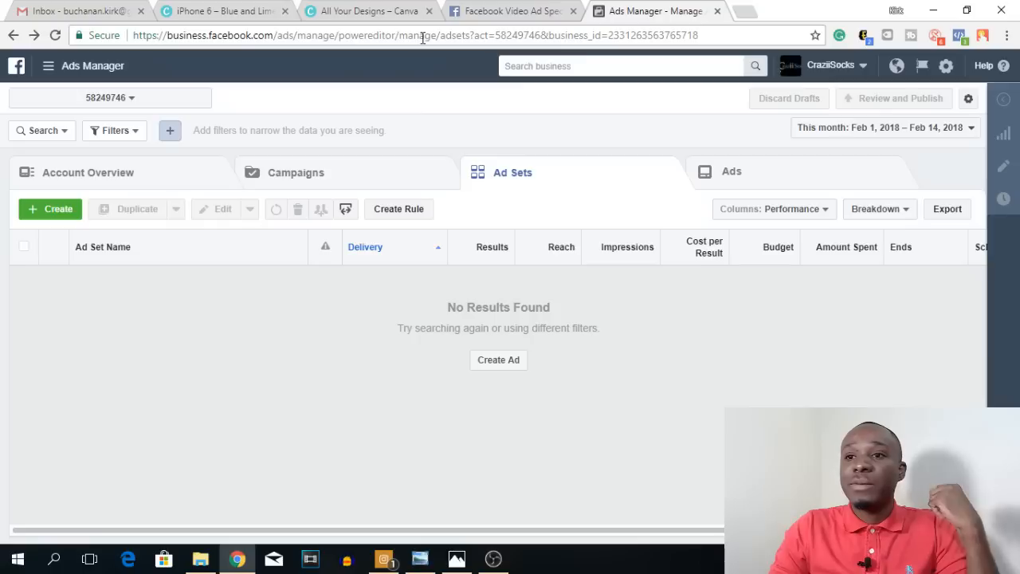
click(49, 71)
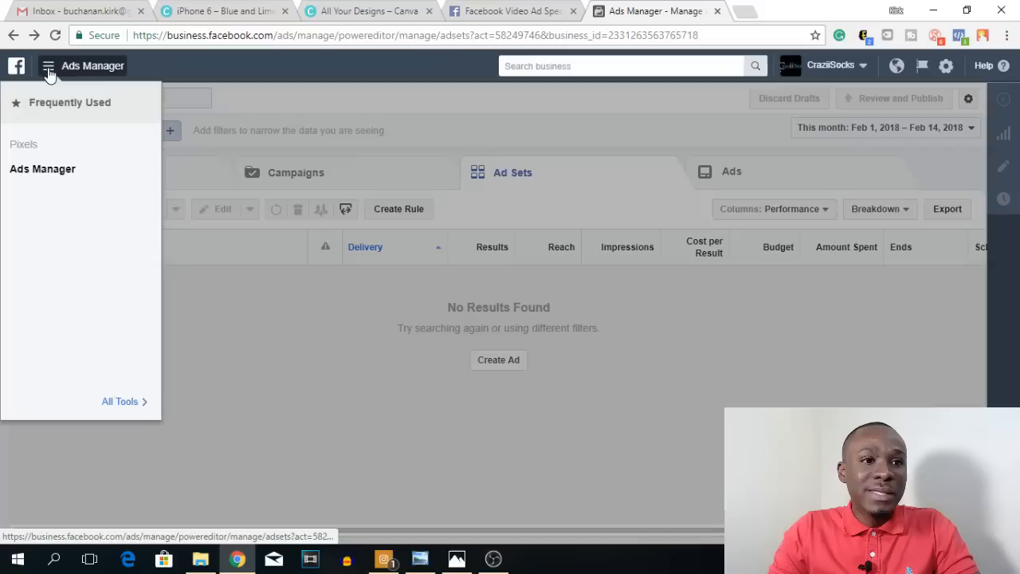
click(121, 404)
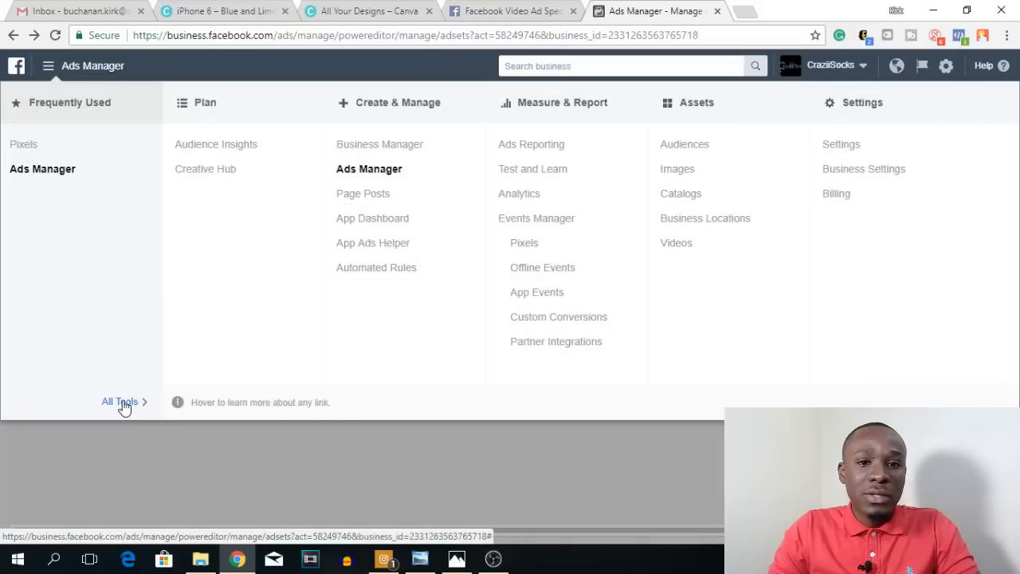
click(366, 172)
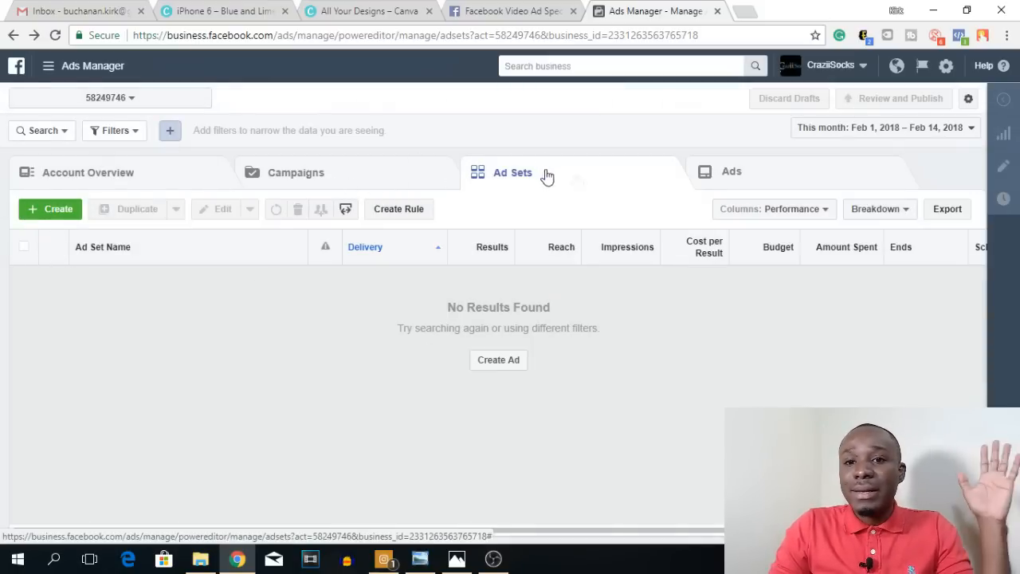
click(775, 180)
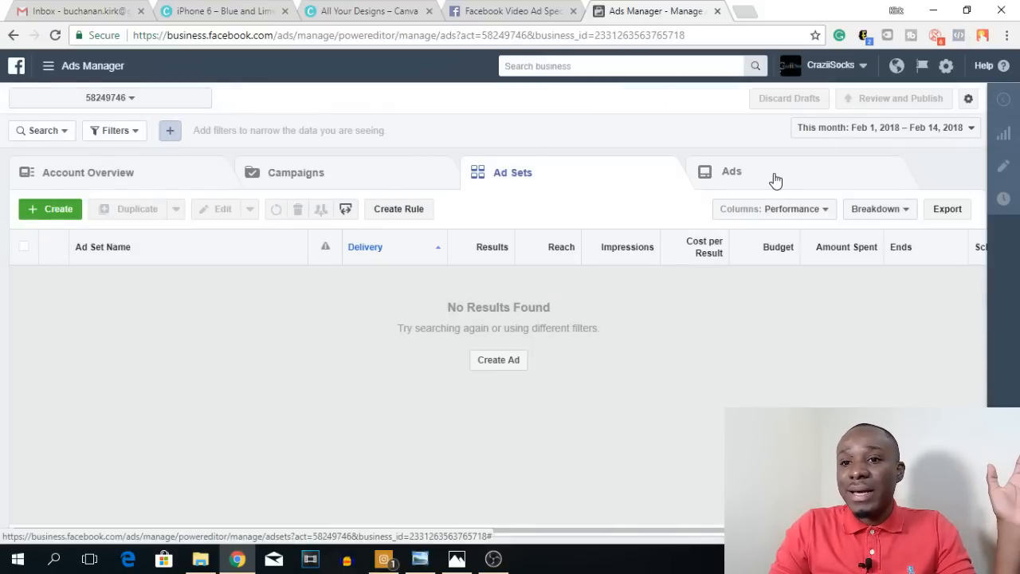
click(32, 212)
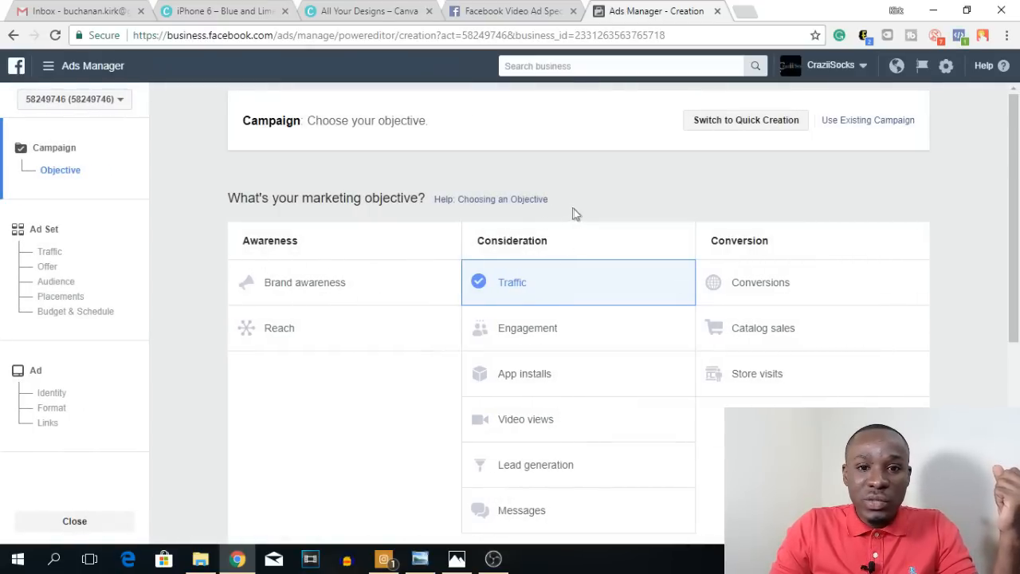
Step: Keep Traffic as the marketing objective and campaign name, and continue to the ad set settings
scroll(574, 219, down, 2)
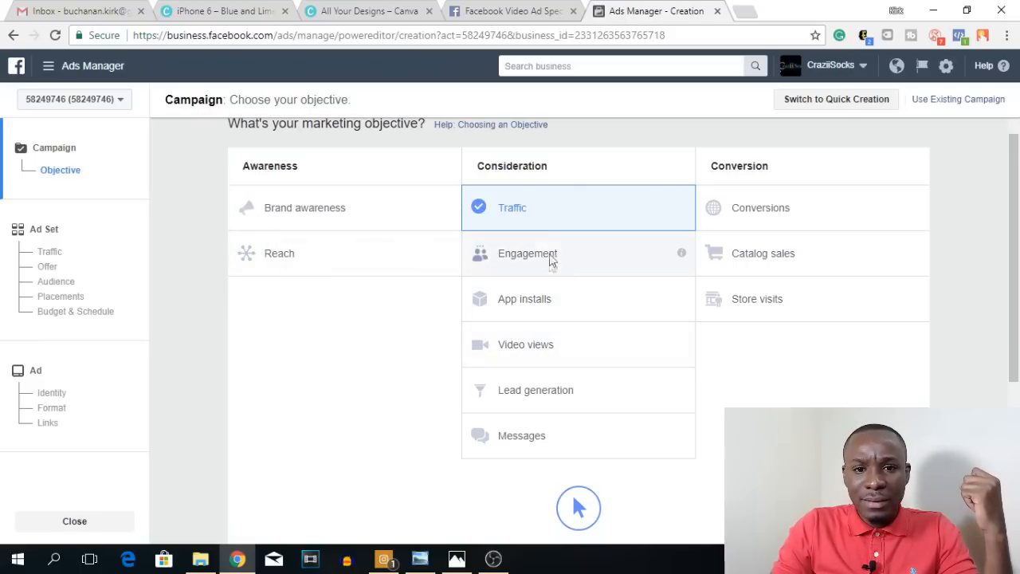
scroll(598, 420, down, 2)
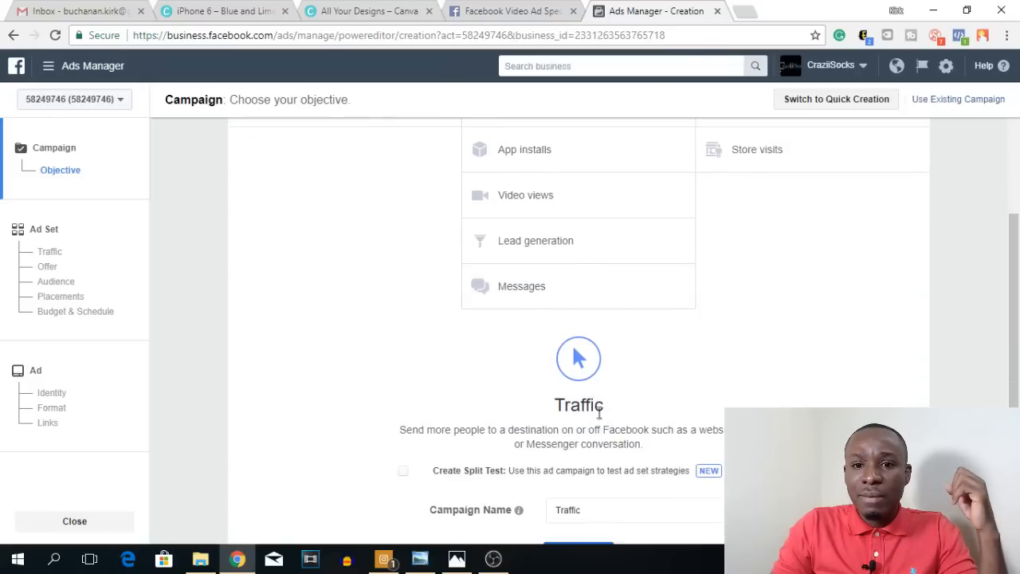
scroll(611, 419, down, 2)
click(576, 431)
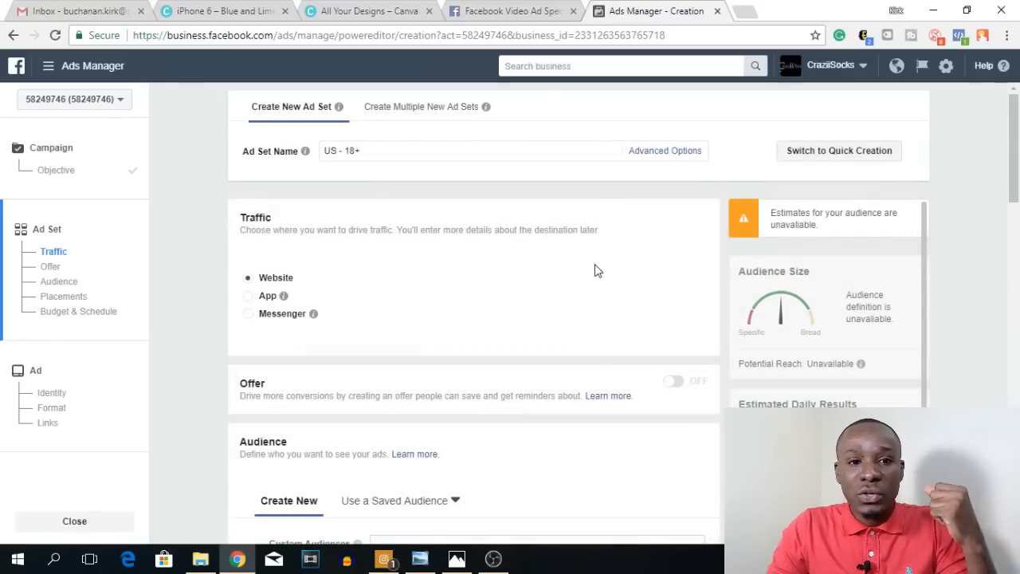
Step: Set the minimum age of the new ad set's audience to 21
scroll(392, 153, down, 1)
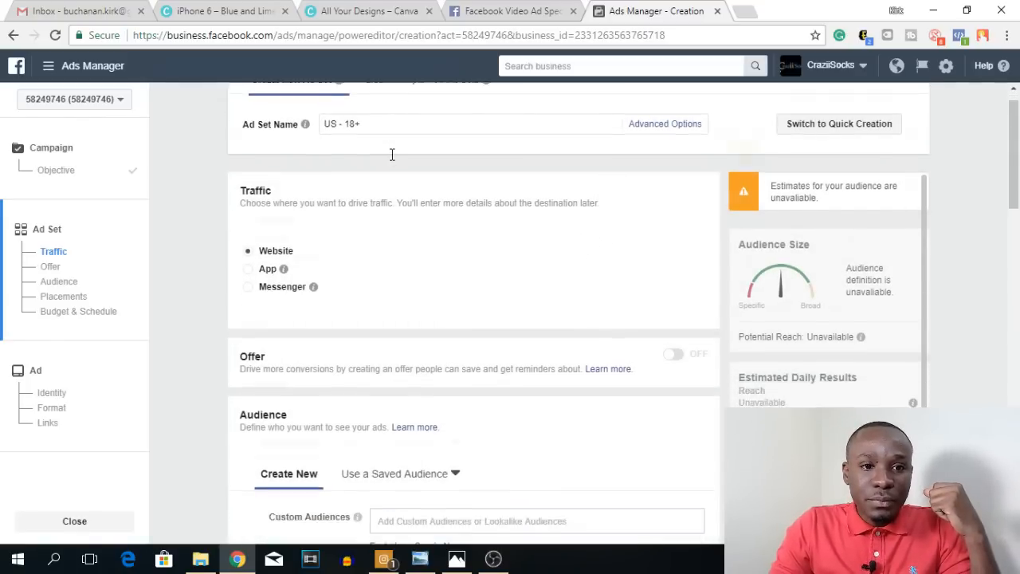
scroll(392, 157, up, 1)
scroll(429, 227, down, 1)
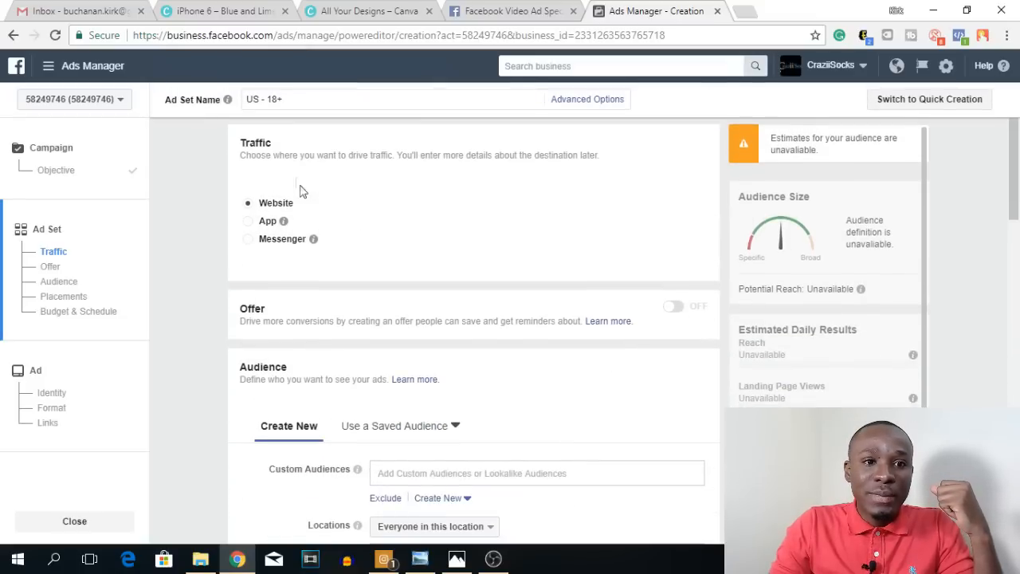
scroll(301, 171, down, 2)
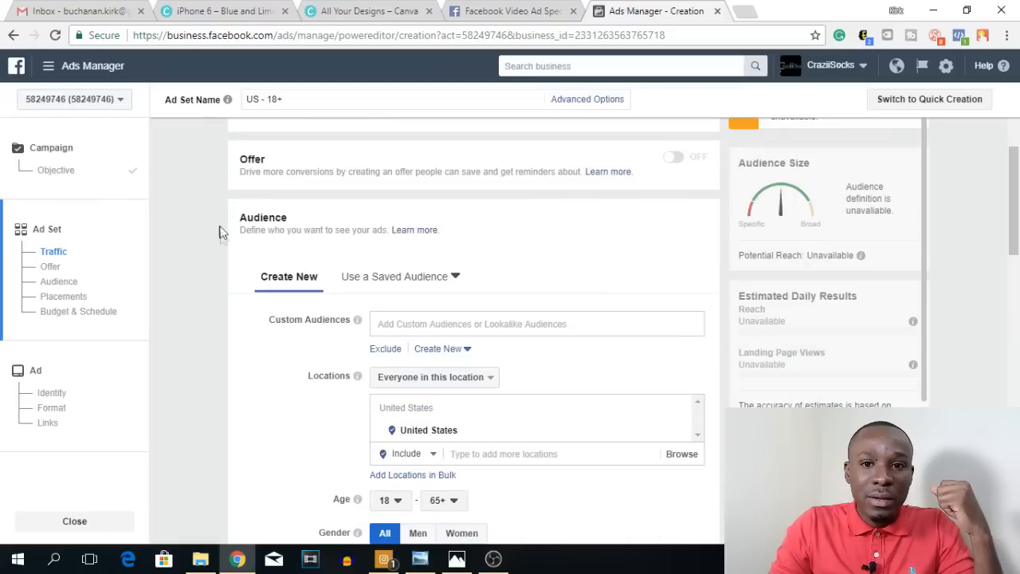
scroll(223, 250, down, 1)
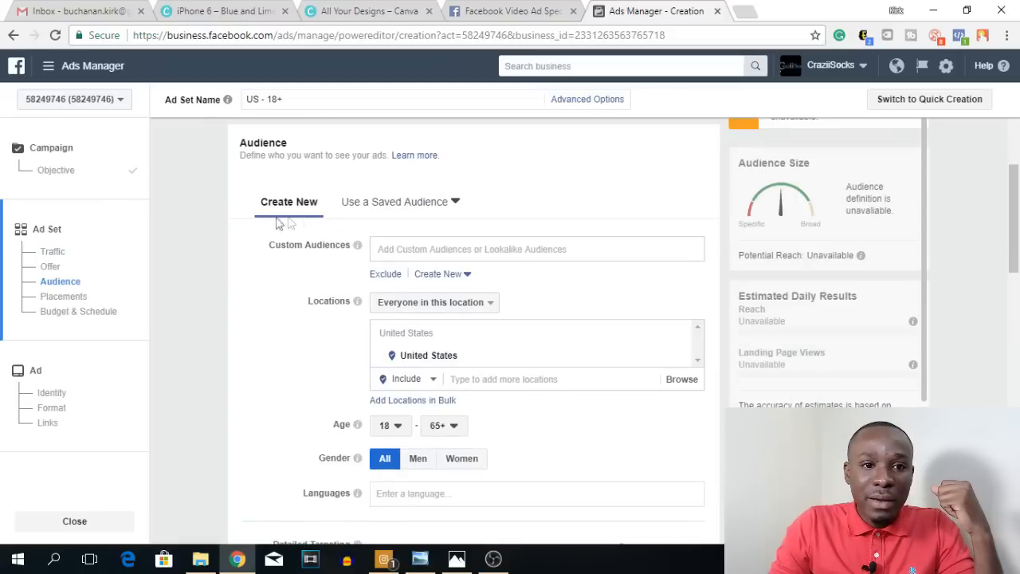
scroll(510, 279, down, 1)
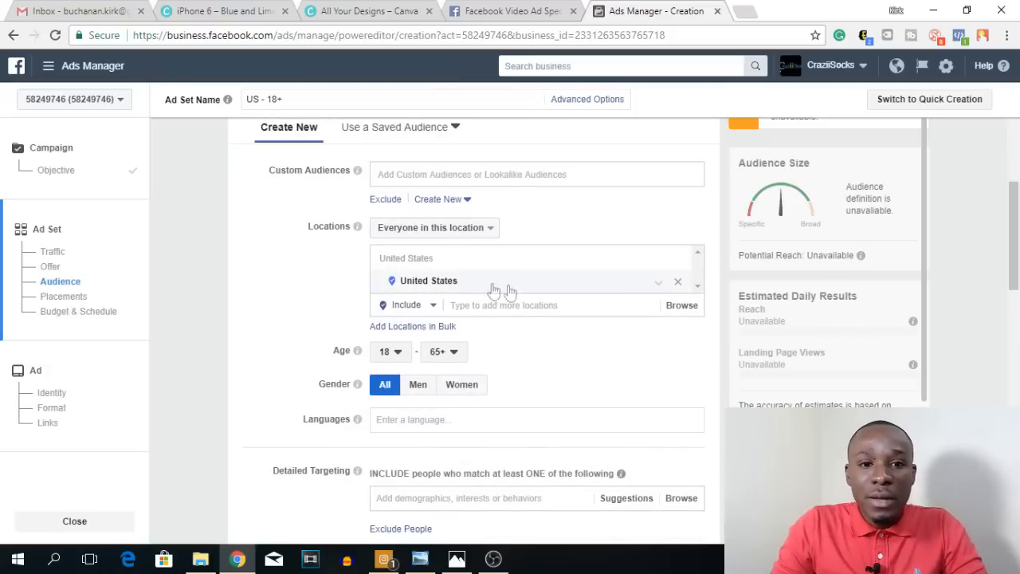
scroll(423, 321, down, 1)
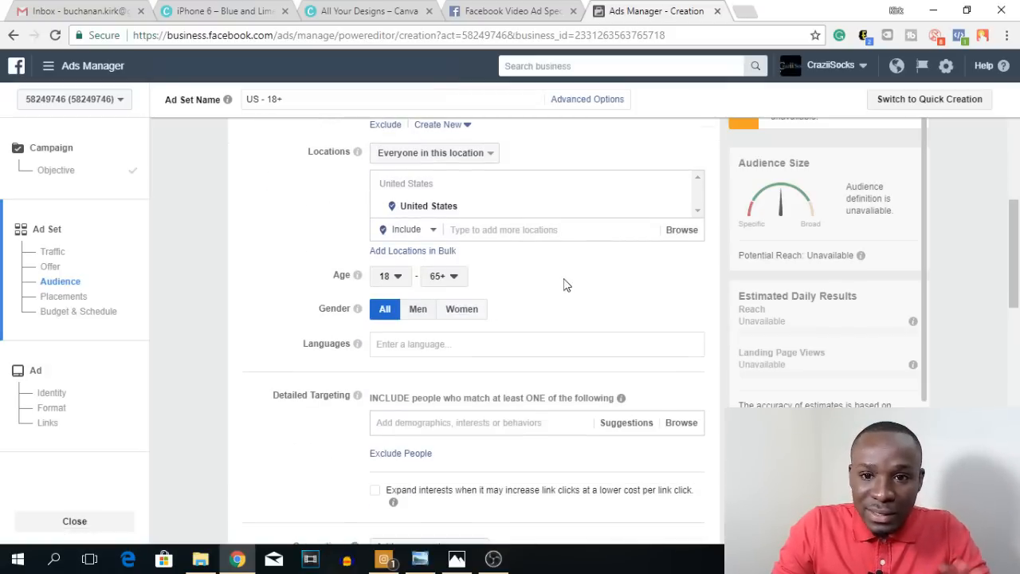
click(396, 277)
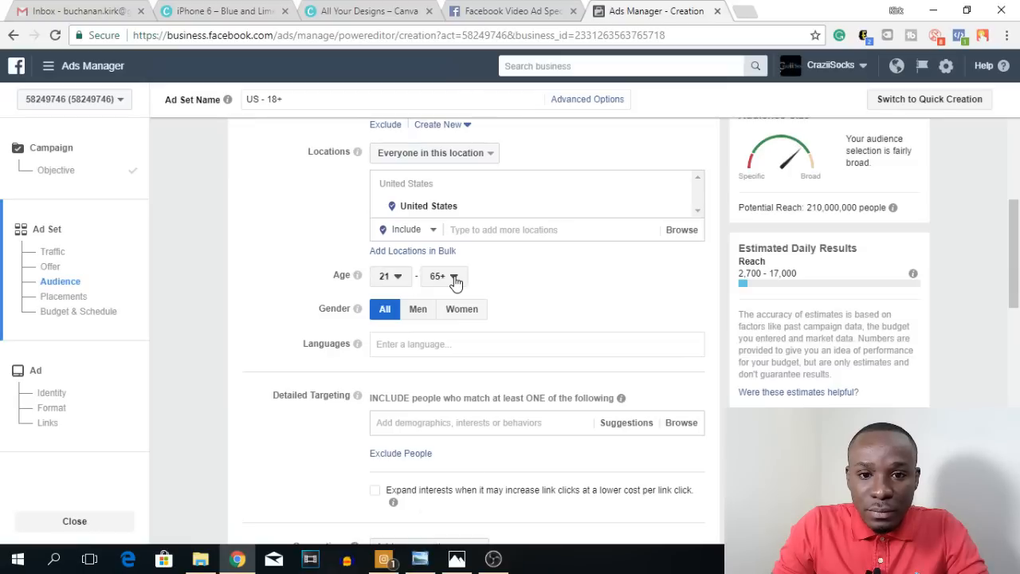
Step: Set the audience's maximum age to 30 and restrict the gender to Men
click(454, 276)
drag(471, 495, 473, 364)
click(450, 386)
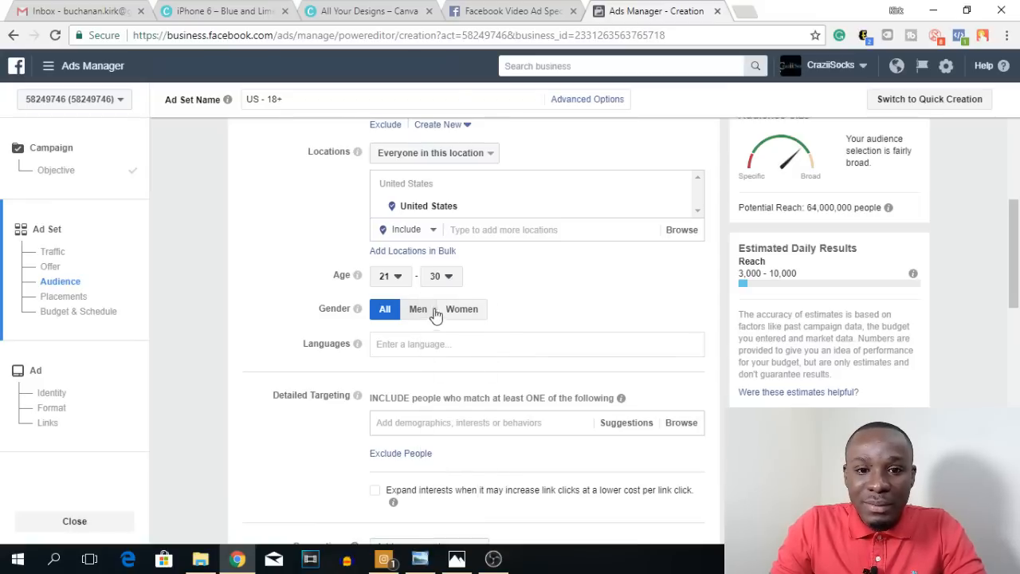
click(418, 309)
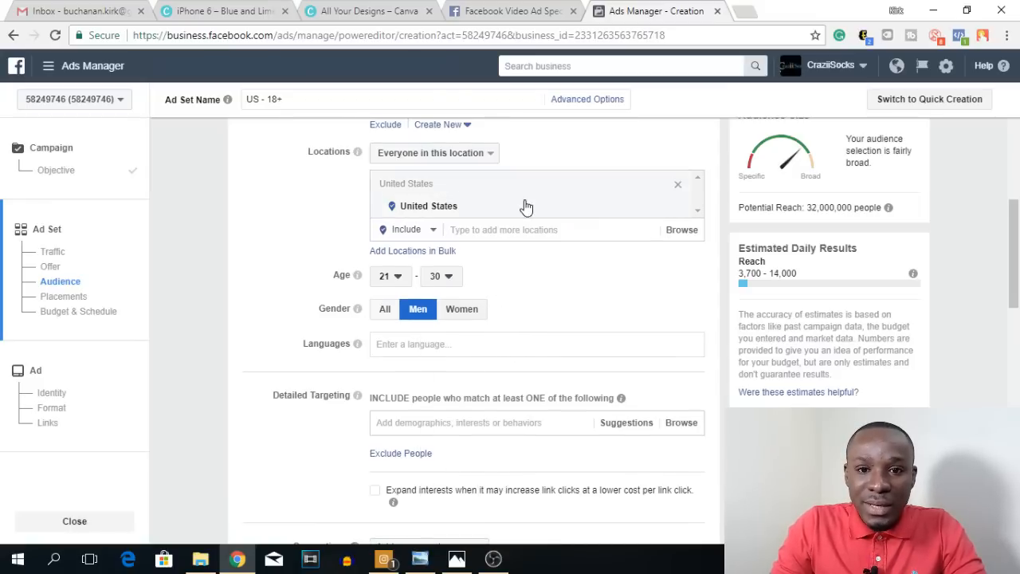
Step: Add the Demographics > Financial > Income bracket $40,000 - $49,999 to the detailed targeting
scroll(540, 289, down, 2)
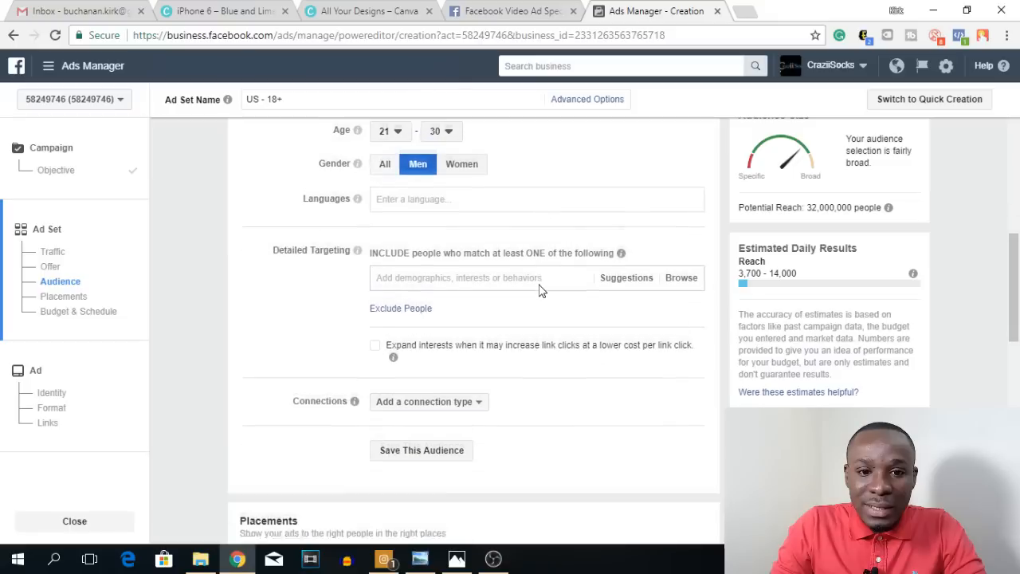
click(673, 274)
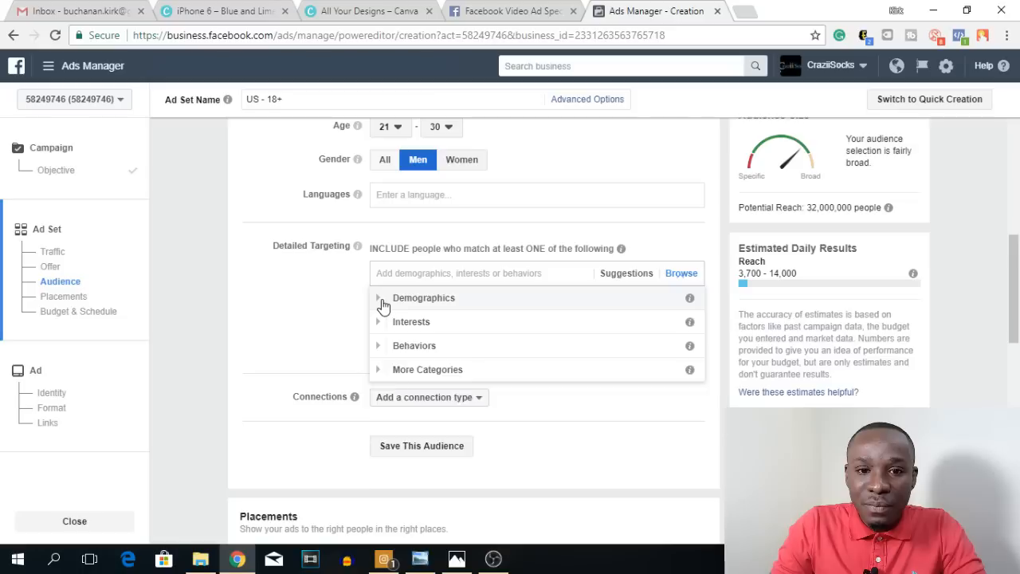
click(383, 304)
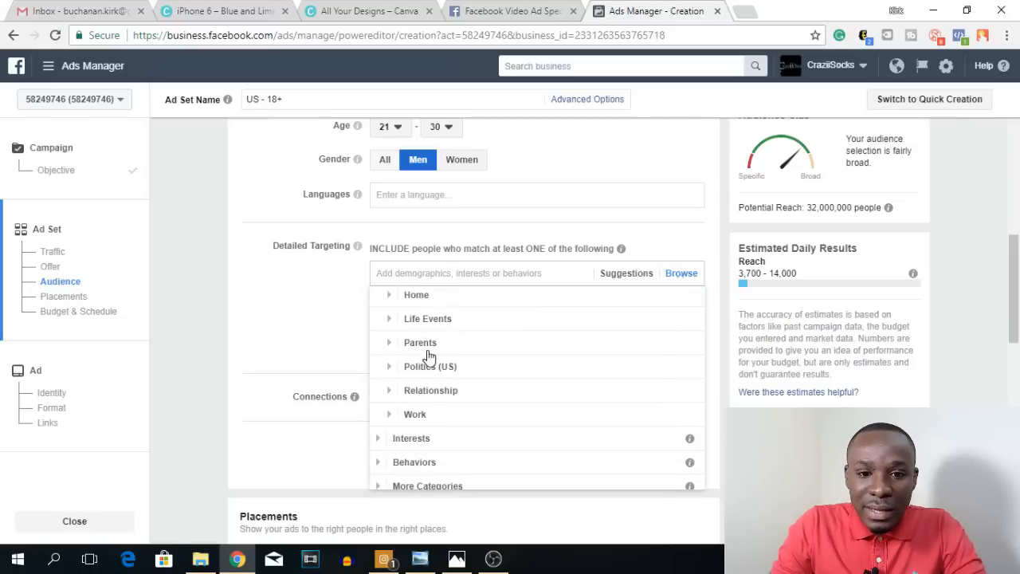
scroll(428, 356, up, 2)
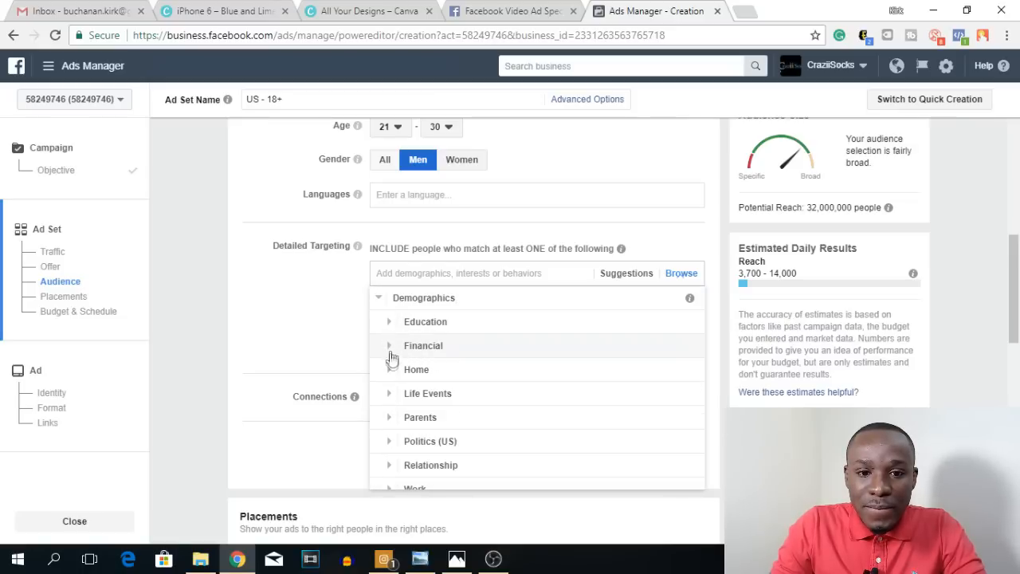
click(391, 351)
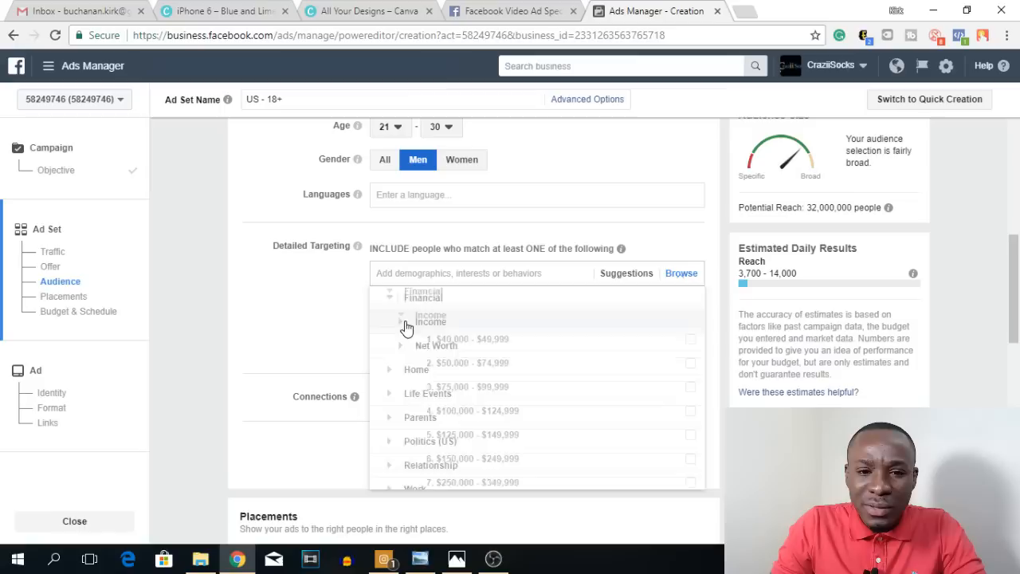
click(403, 322)
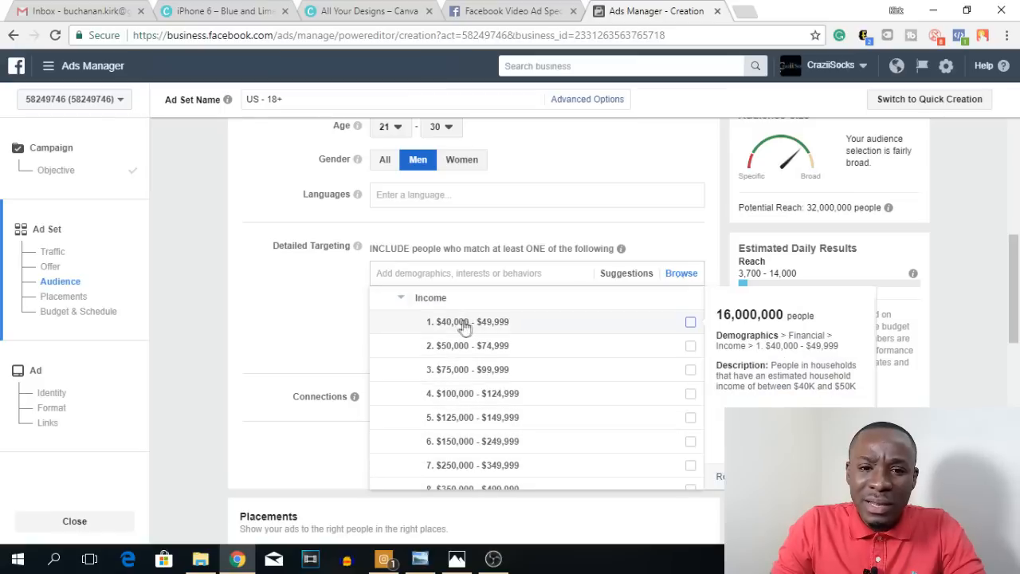
click(690, 326)
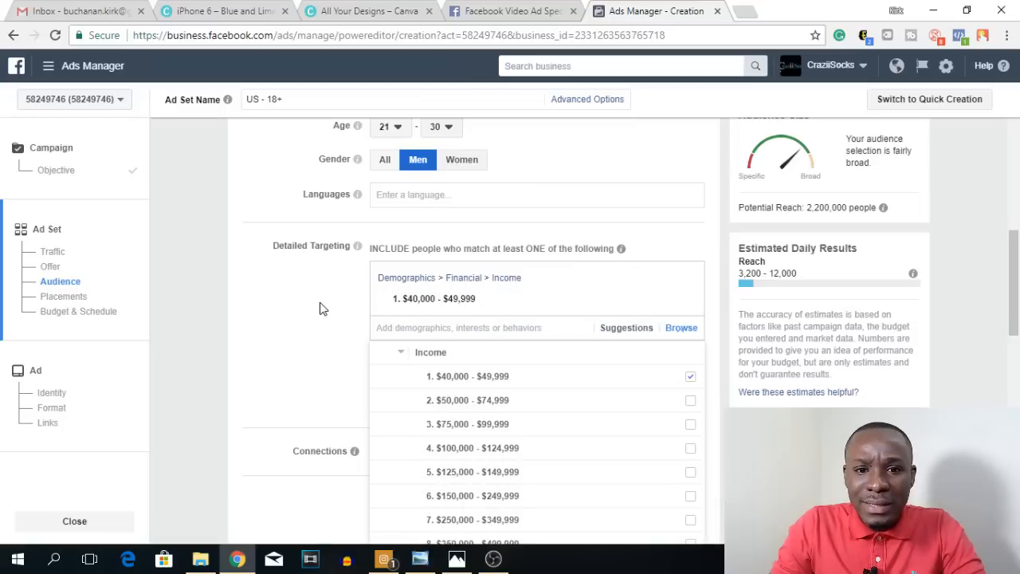
click(319, 309)
Step: Add the Jewelry interest from Shopping and fashion > Fashion accessories to the detailed targeting
scroll(504, 326, down, 1)
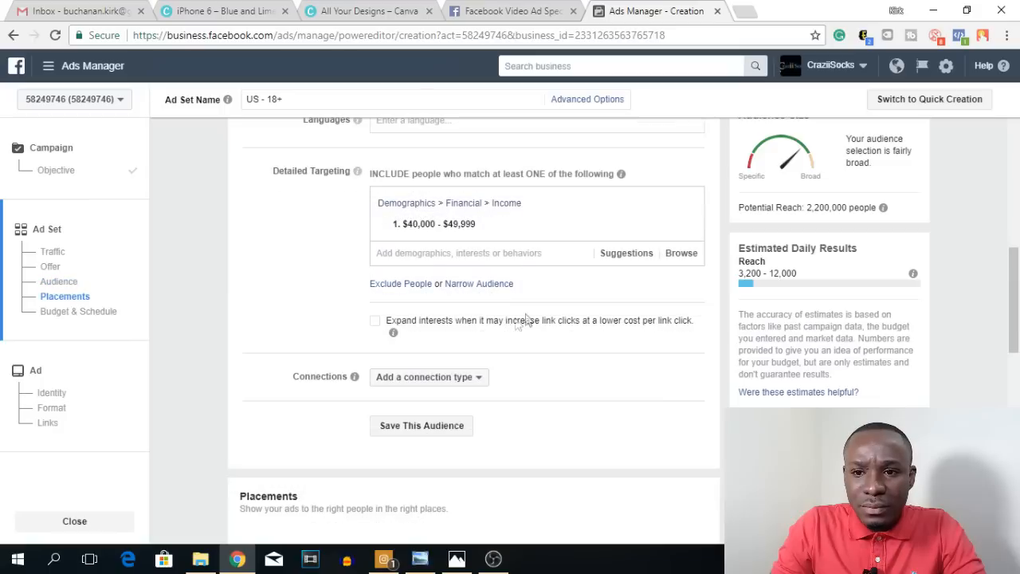
click(678, 253)
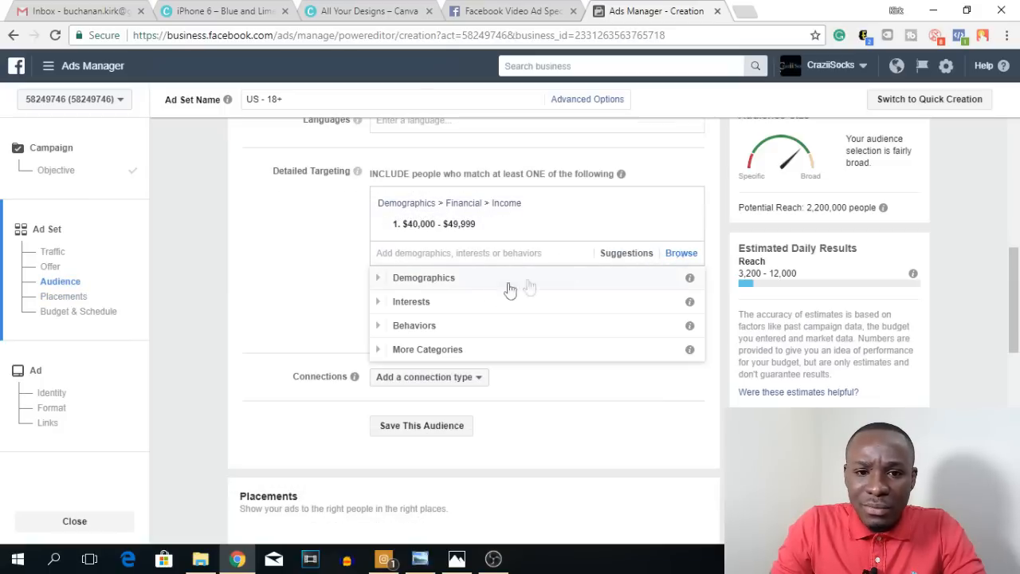
click(402, 301)
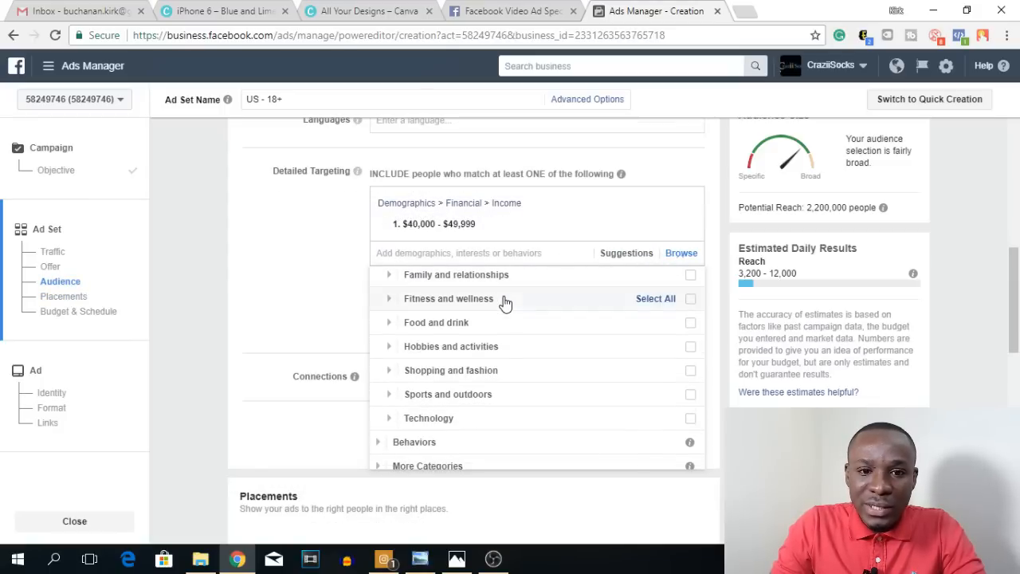
click(389, 371)
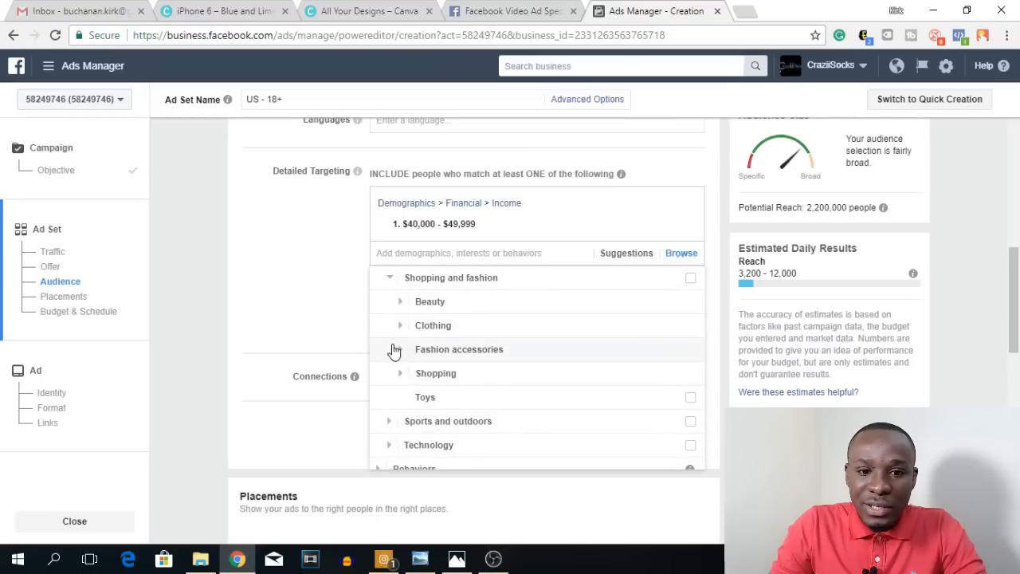
click(393, 351)
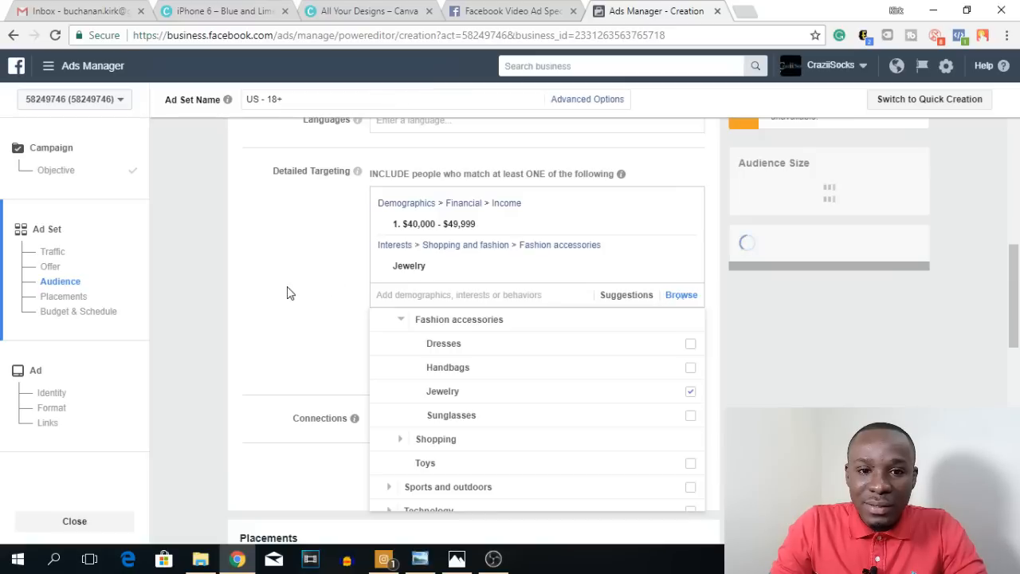
click(314, 295)
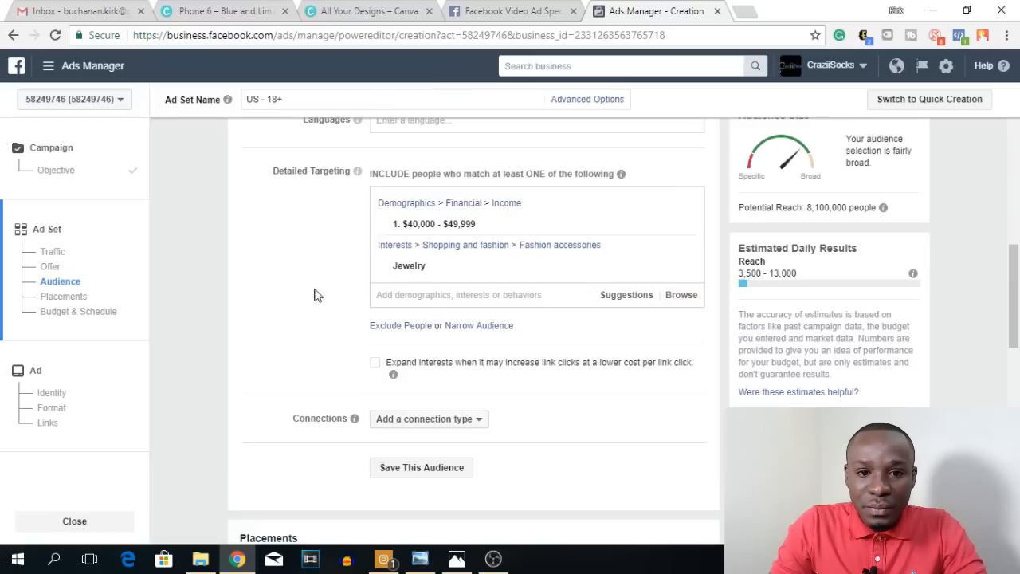
Step: Add the Engaged Shoppers behavior from the Purchase behavior category to the detailed targeting
click(681, 297)
click(376, 364)
scroll(502, 379, down, 5)
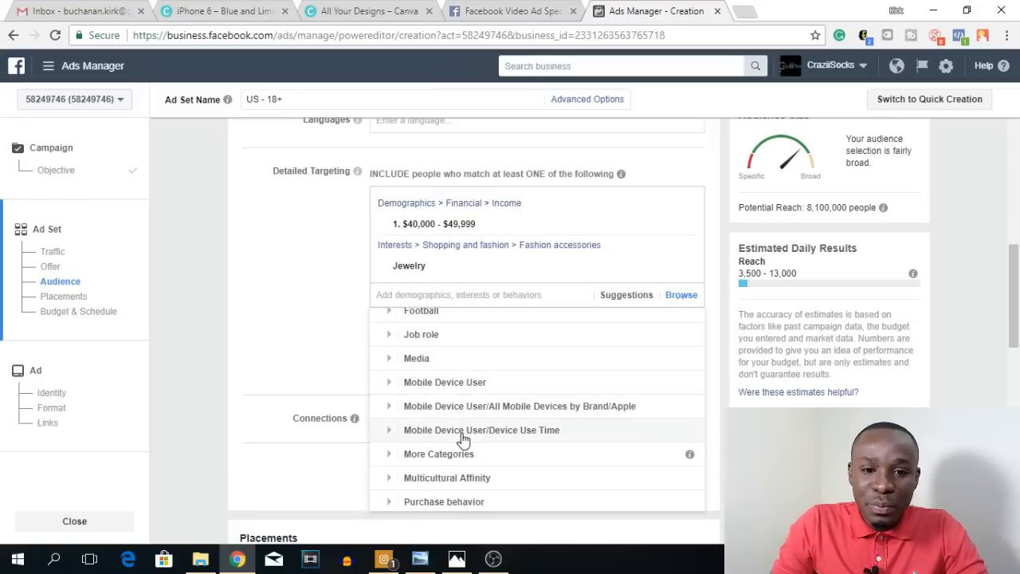
scroll(398, 438, down, 3)
click(391, 427)
scroll(573, 401, down, 4)
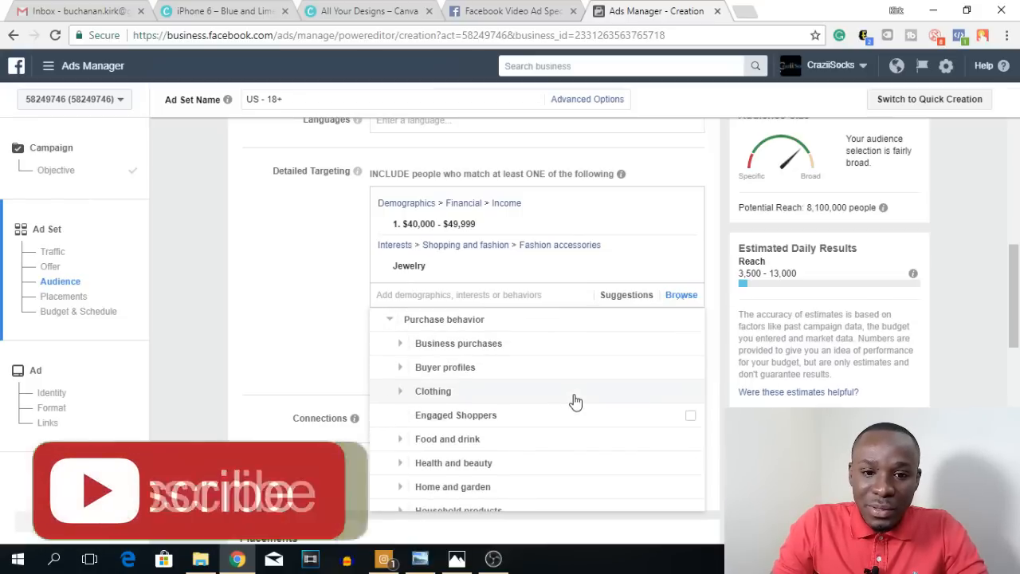
mouse_move(669, 351)
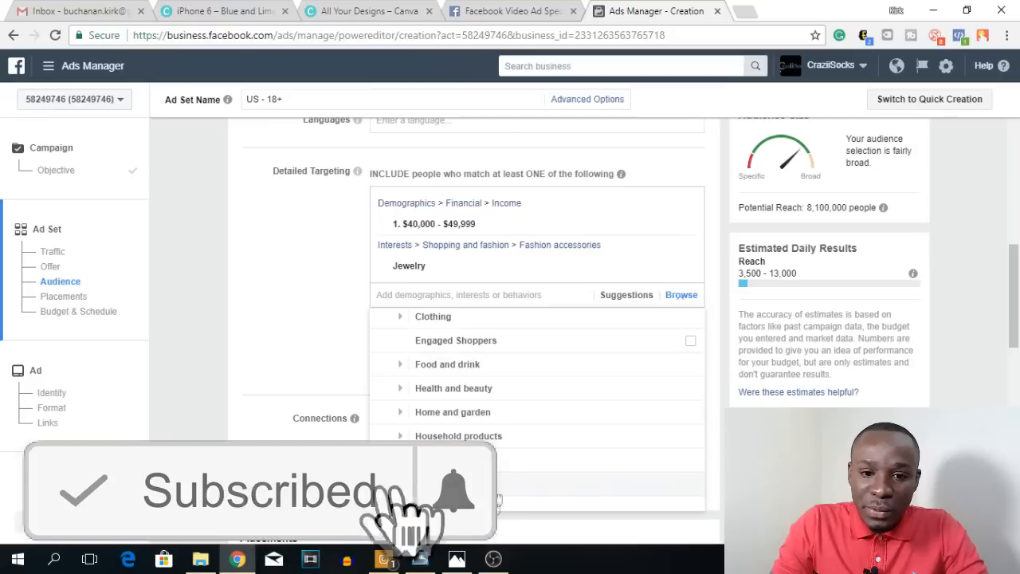
click(690, 342)
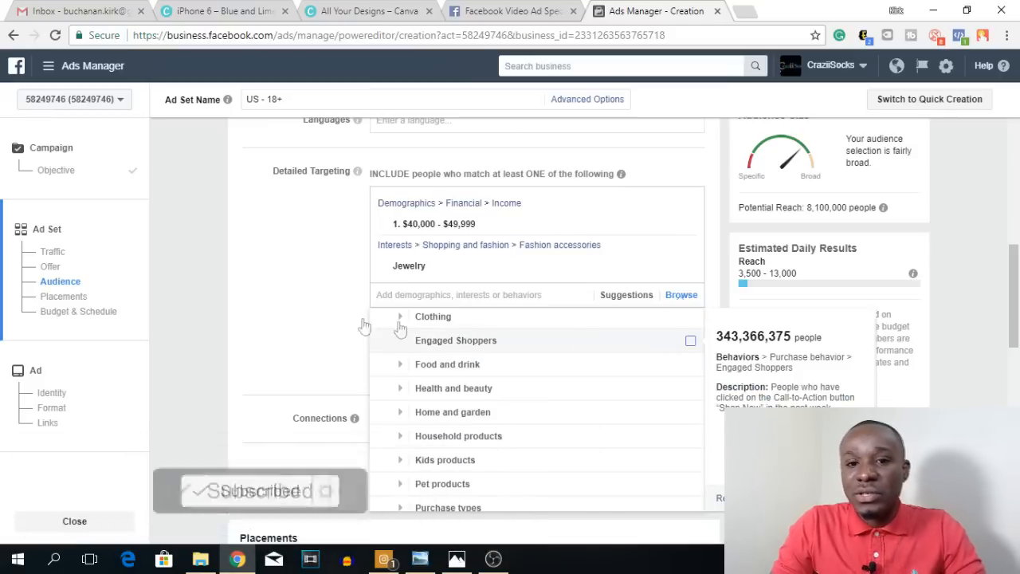
click(303, 288)
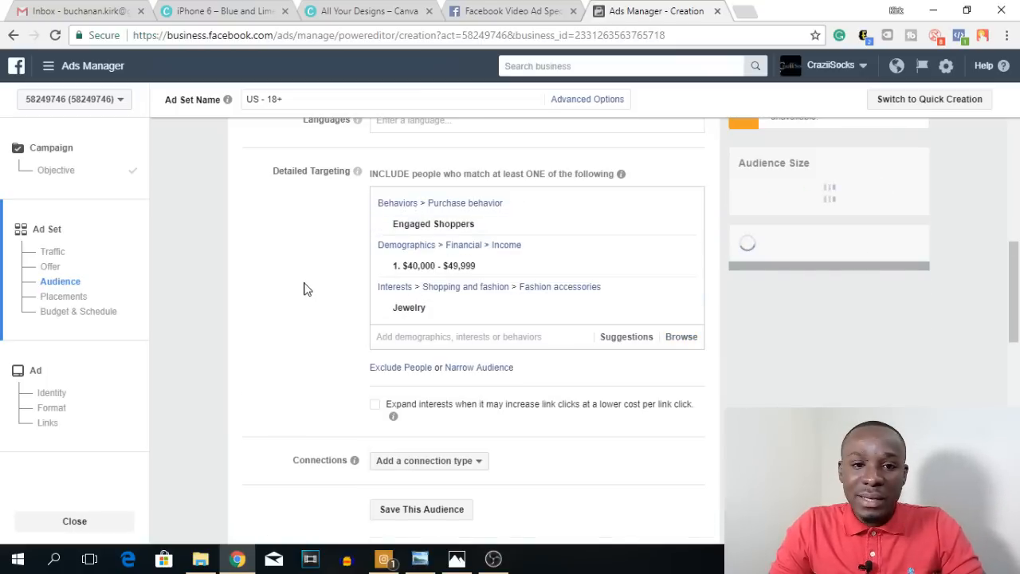
Step: Switch the ad set's placements from automatic to Edit Placements
scroll(304, 288, down, 2)
scroll(492, 335, down, 2)
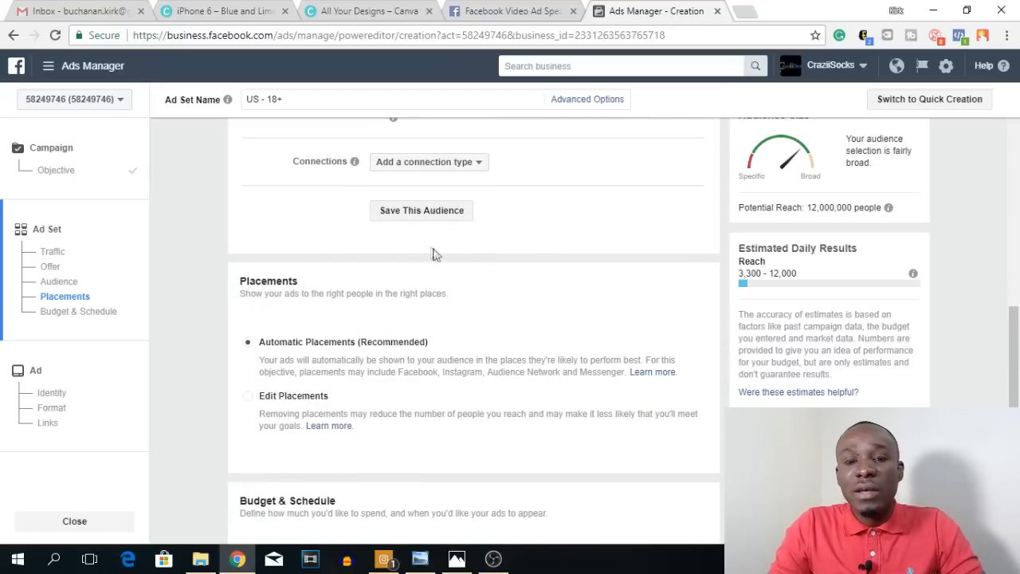
scroll(532, 234, down, 1)
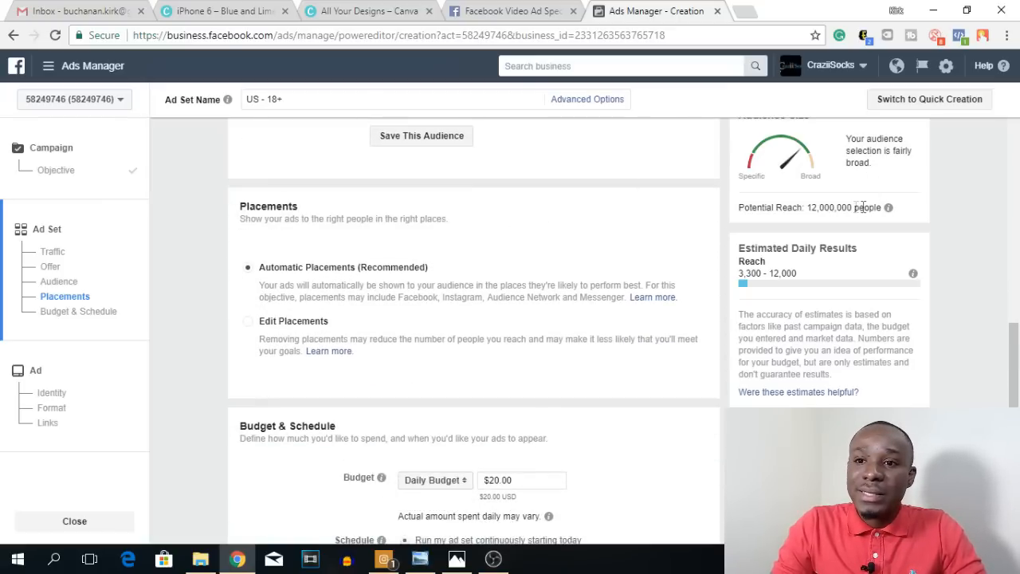
scroll(385, 255, down, 1)
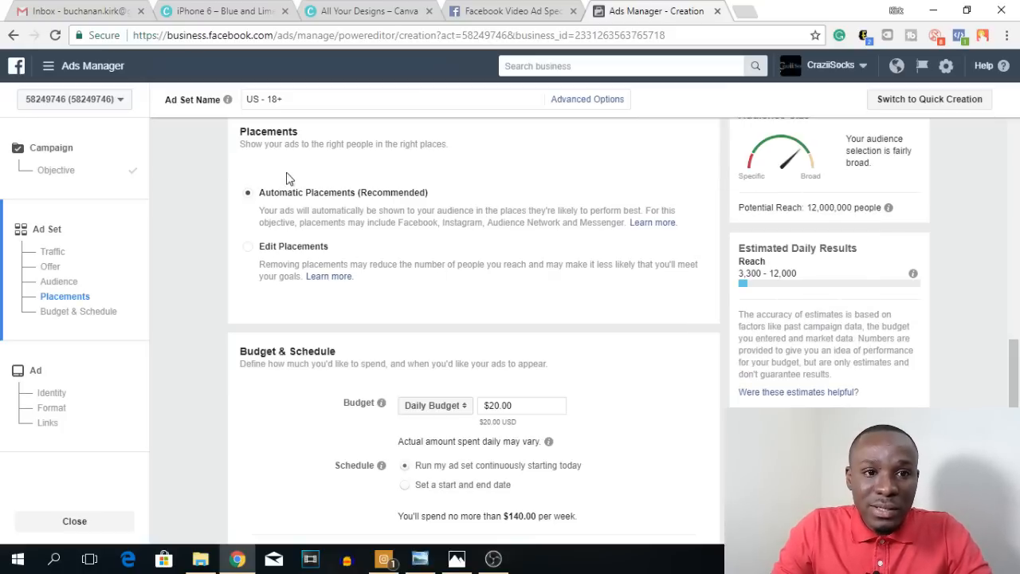
scroll(338, 223, up, 1)
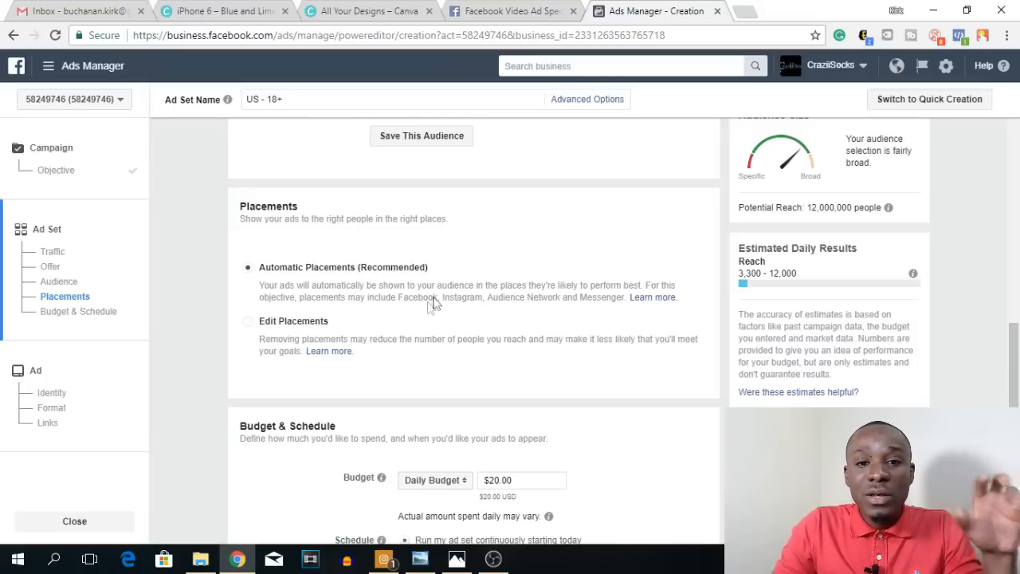
click(249, 324)
Step: Limit the placements to Instagram Stories by deselecting Facebook, Audience Network, Messenger and the Instagram Feed
scroll(422, 288, down, 3)
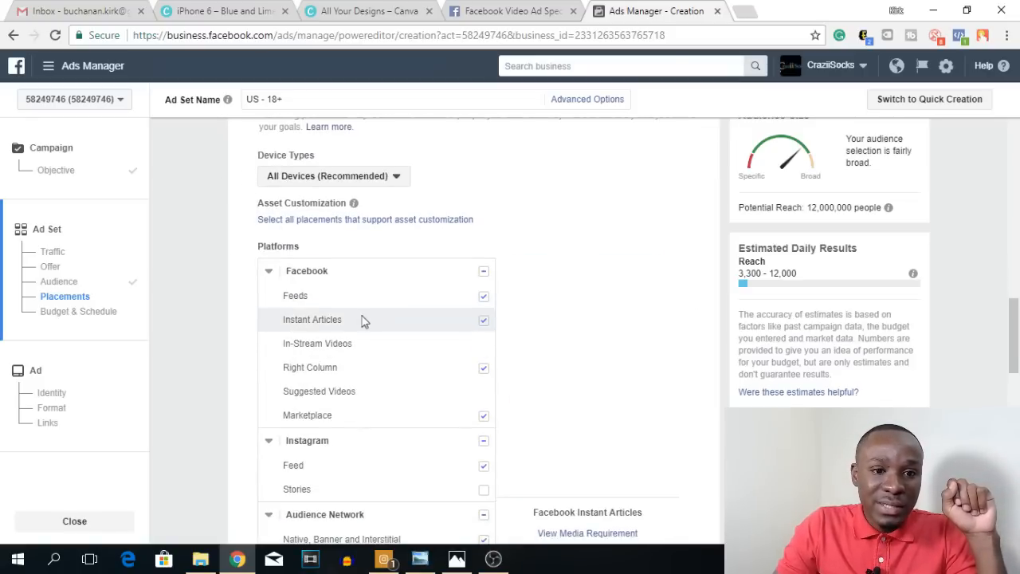
scroll(382, 263, down, 2)
scroll(466, 201, up, 1)
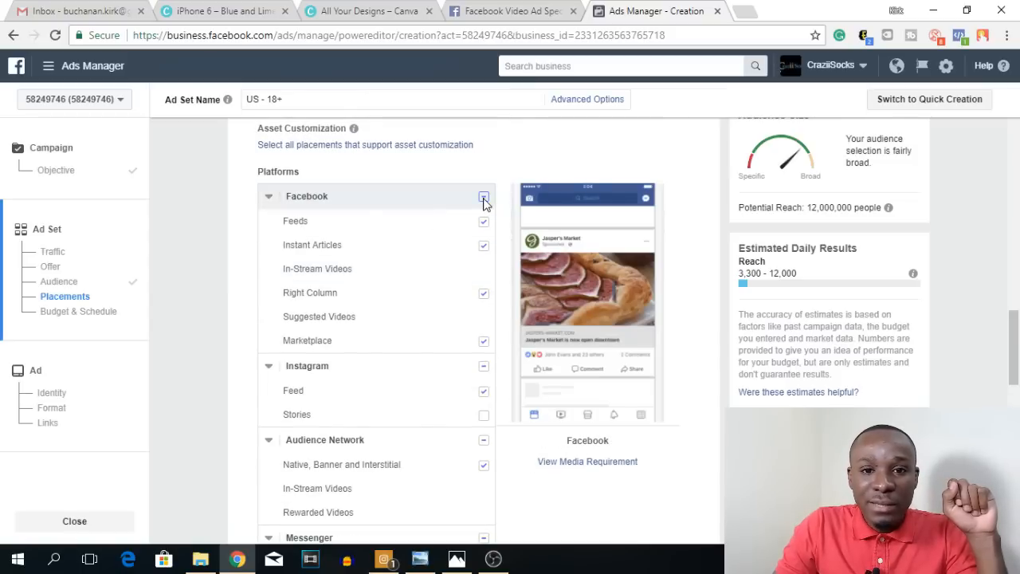
click(484, 198)
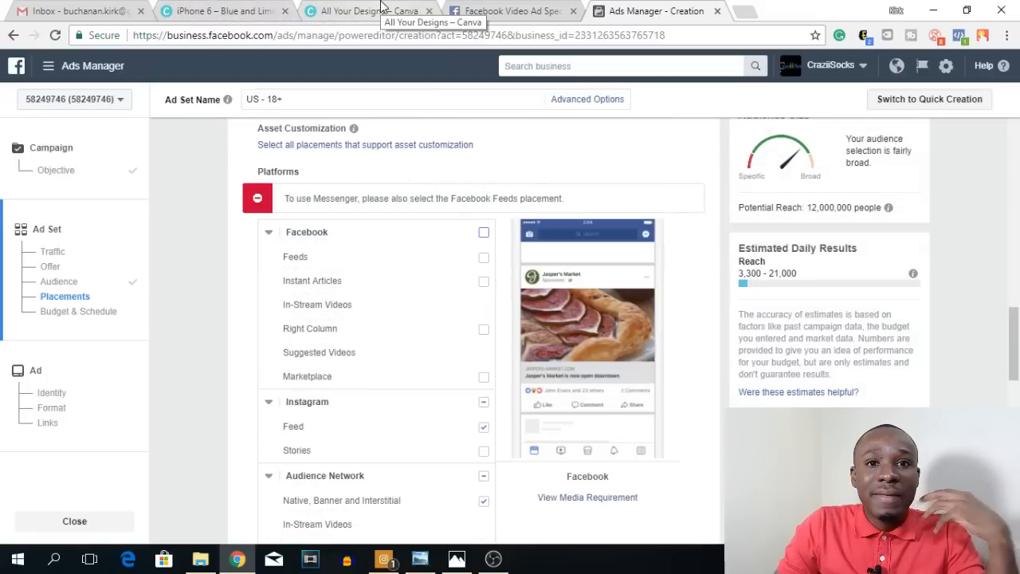
scroll(478, 239, down, 1)
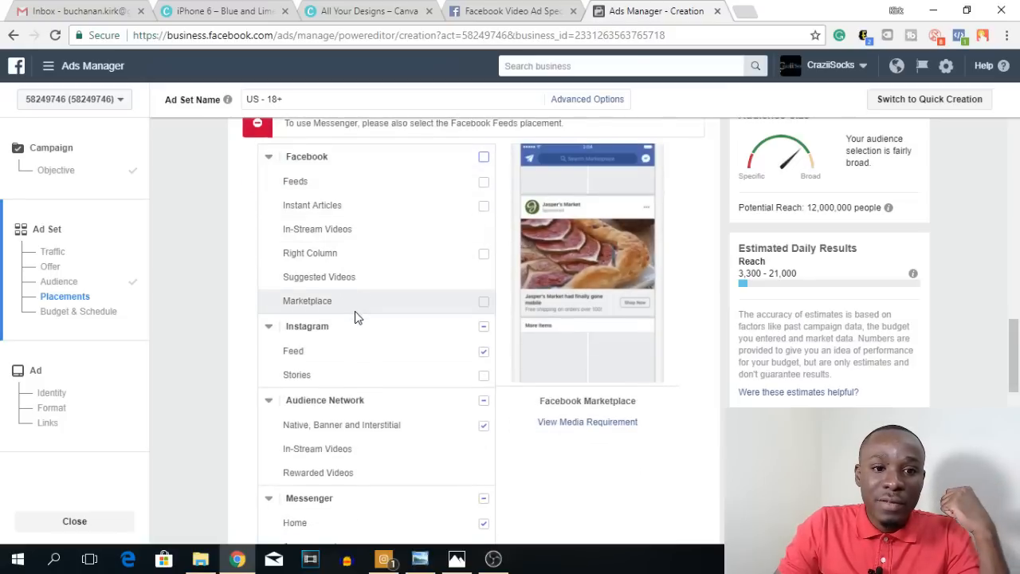
scroll(353, 295, down, 1)
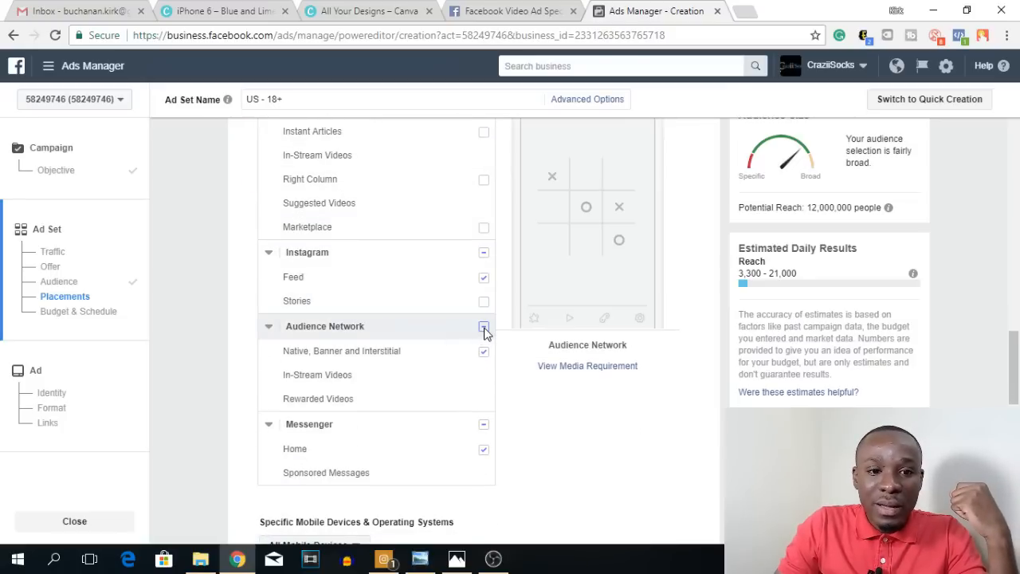
click(483, 425)
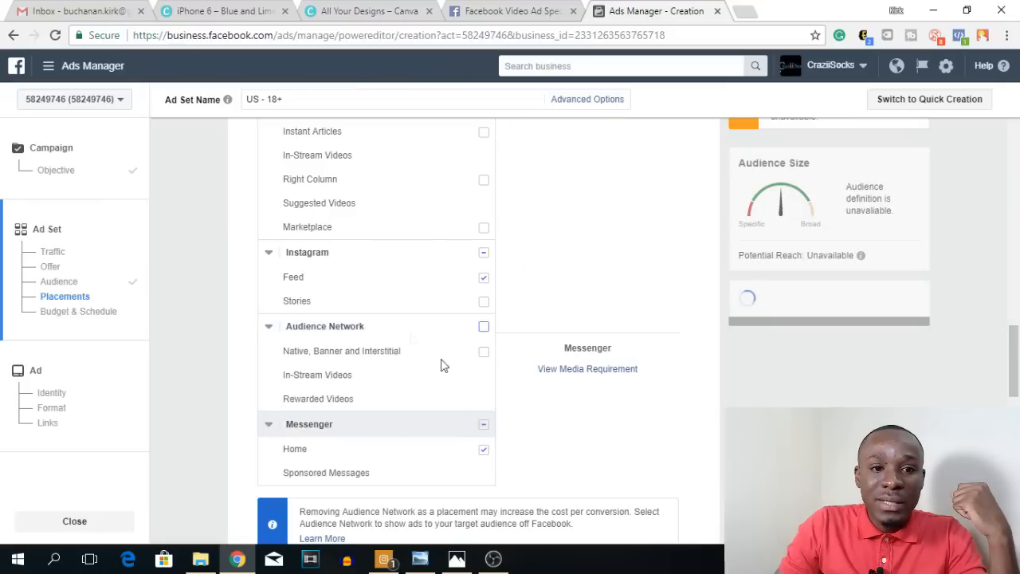
click(484, 303)
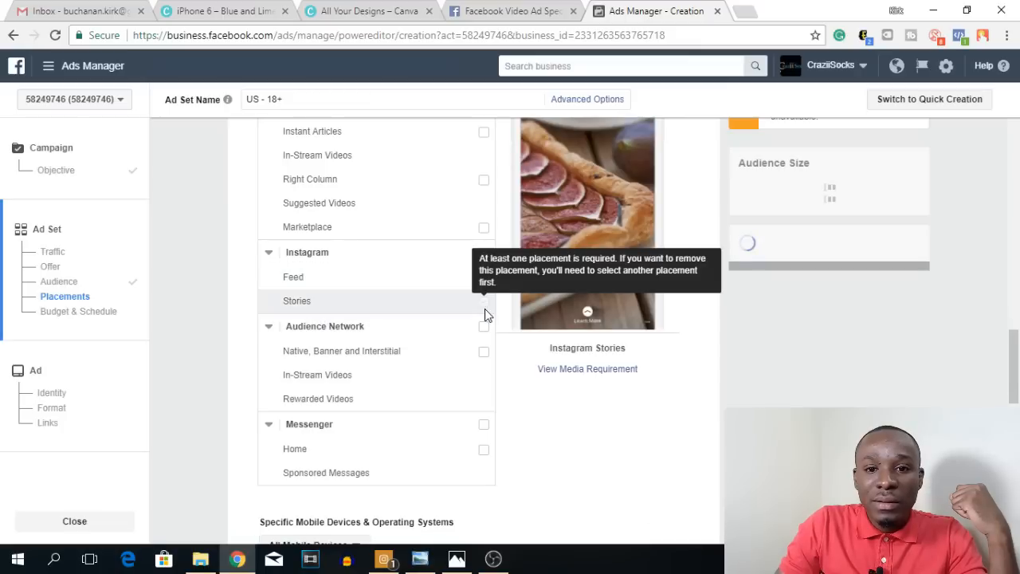
Step: Set the ad set's daily budget to $5.00 in the Budget & Schedule section
scroll(609, 271, up, 2)
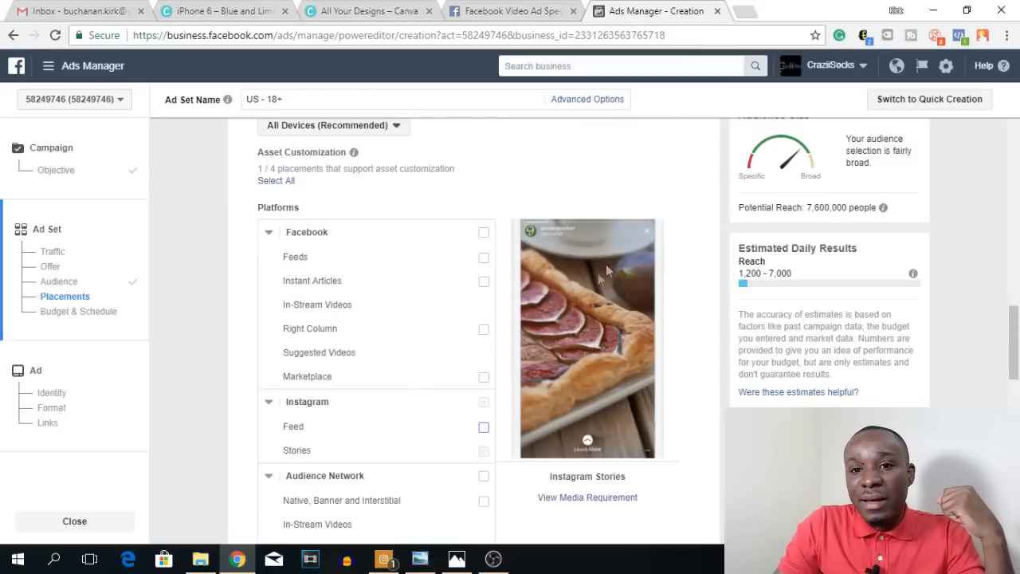
scroll(647, 356, down, 2)
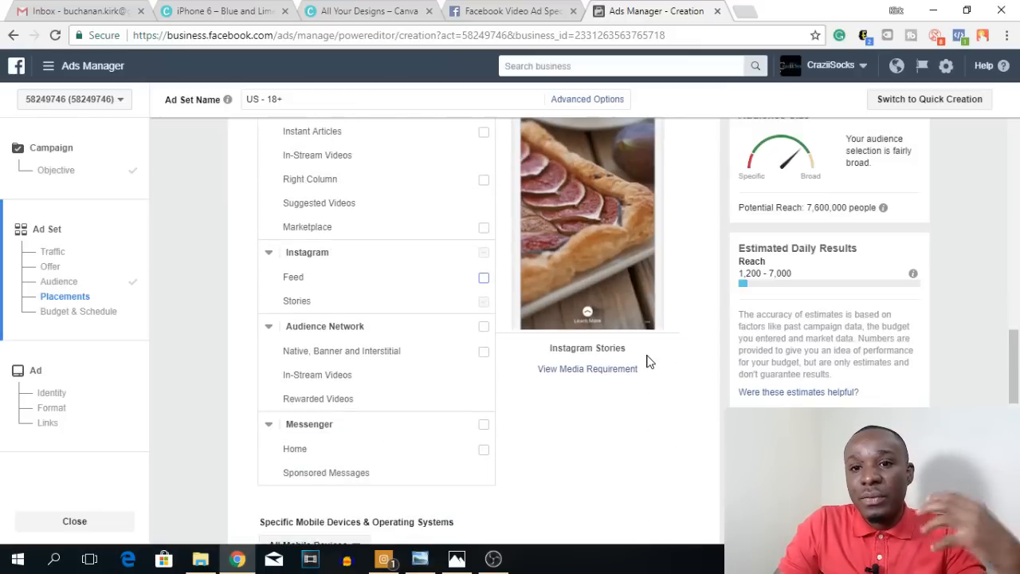
scroll(651, 361, down, 5)
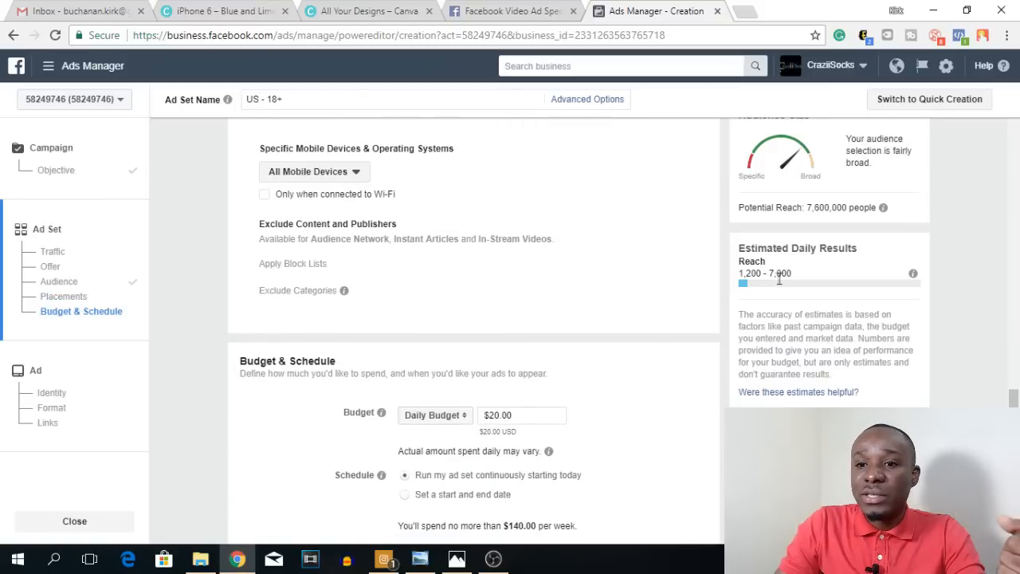
scroll(549, 415, down, 2)
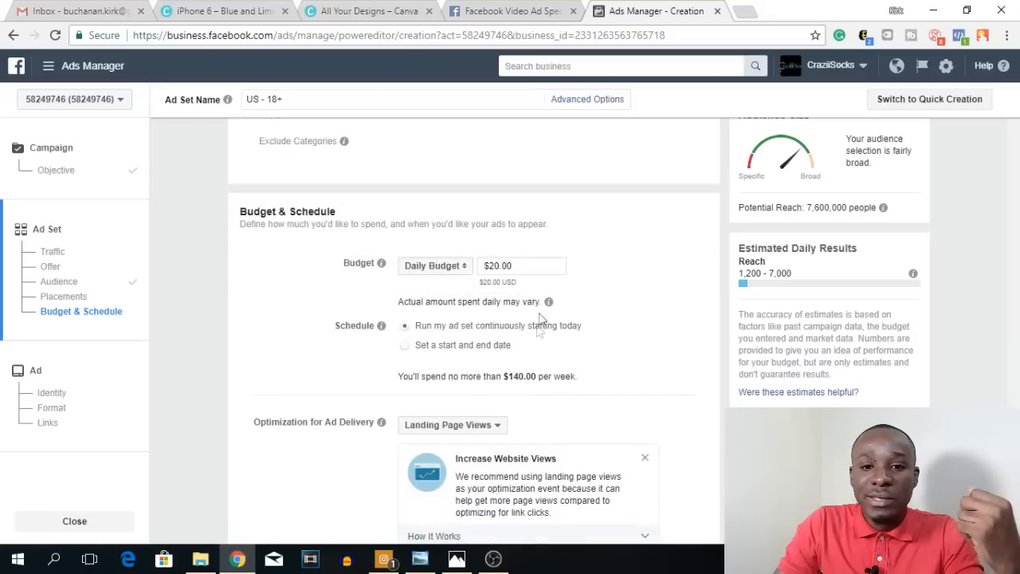
triple_click(534, 269)
key(BackSpace)
text(5)
click(637, 292)
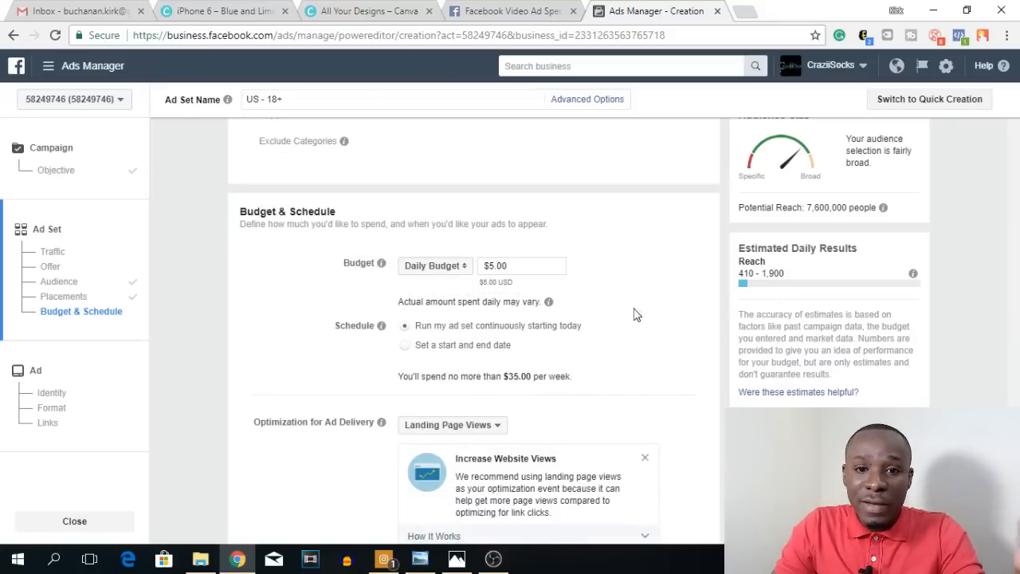
Step: Examine the available Optimization for Ad Delivery options and their descriptions for the ad set
scroll(636, 314, down, 2)
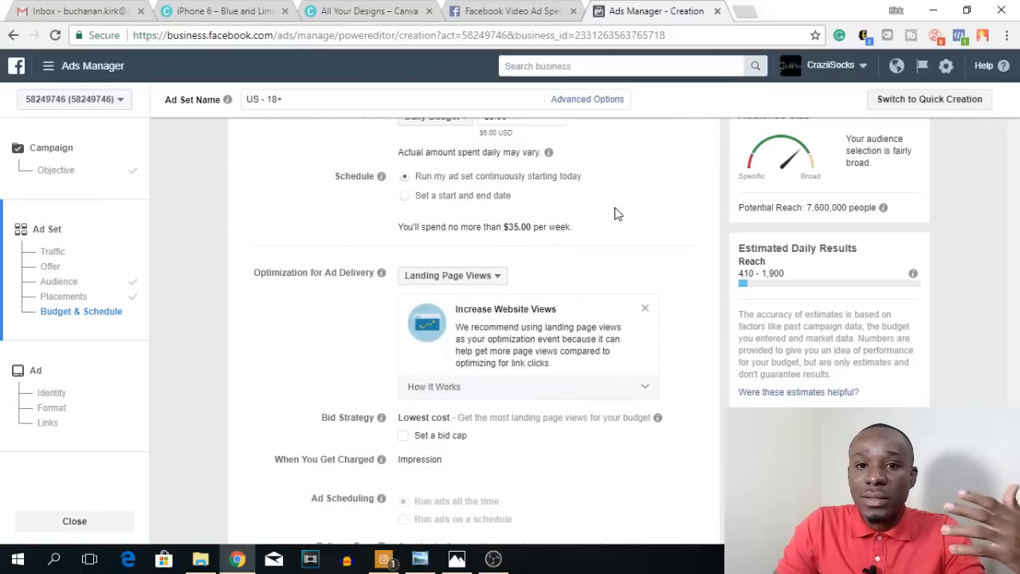
scroll(618, 214, down, 1)
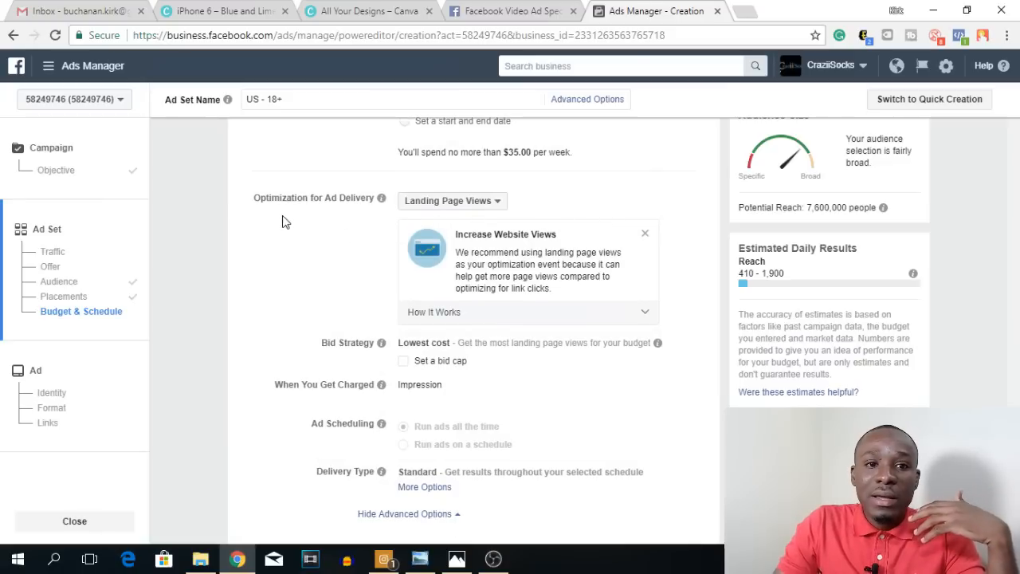
click(497, 202)
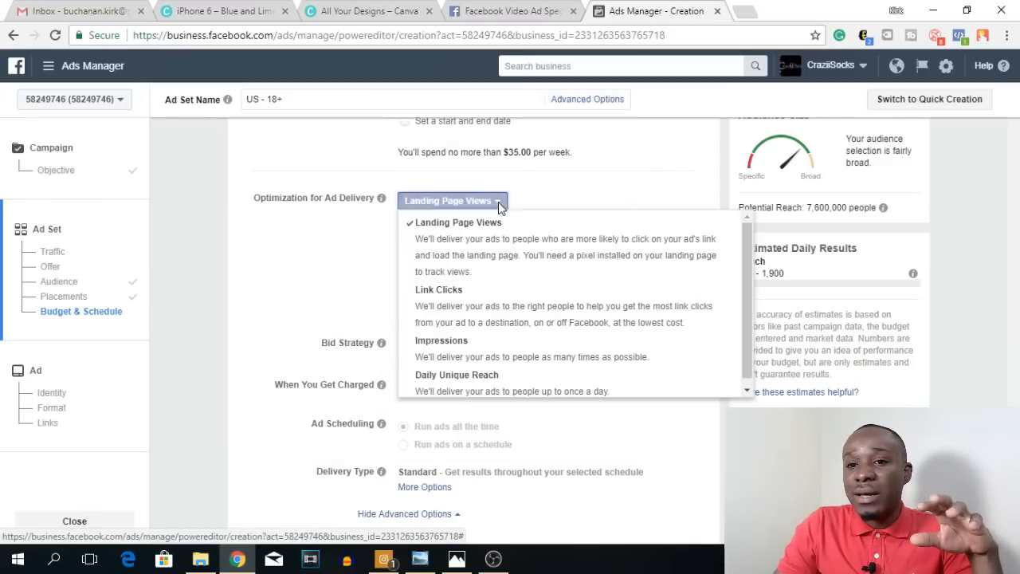
click(498, 204)
click(499, 202)
click(498, 204)
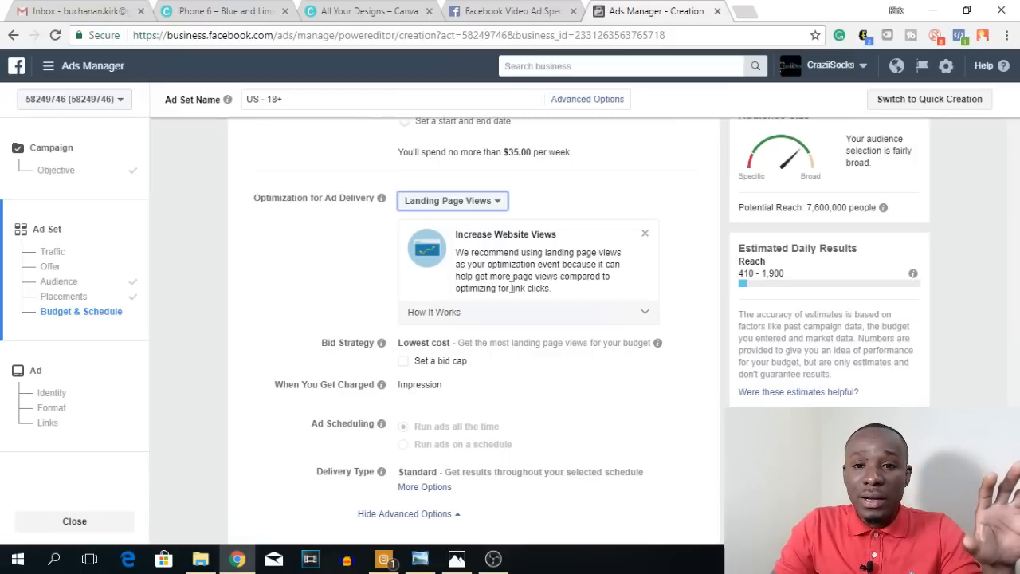
click(499, 201)
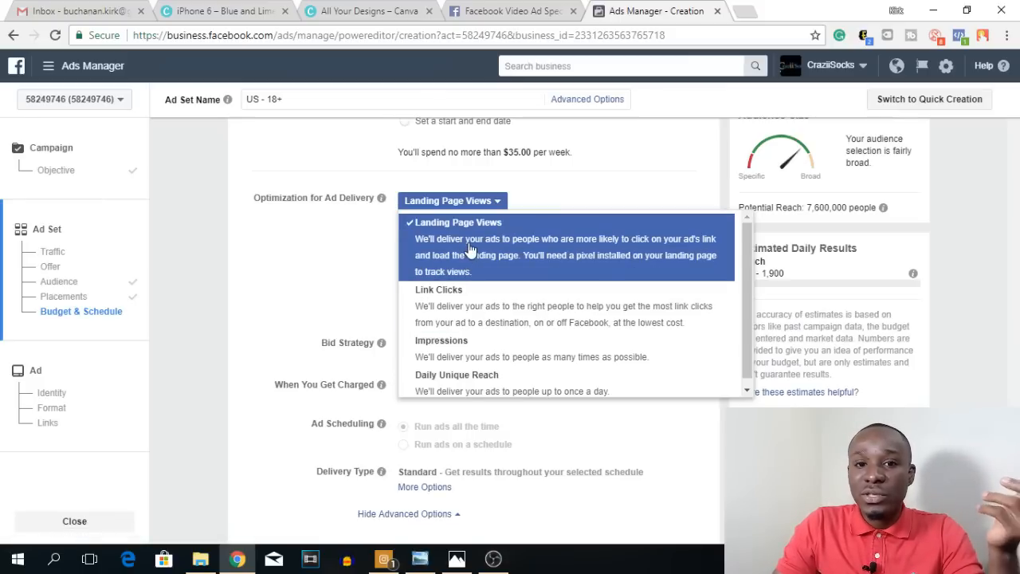
click(337, 252)
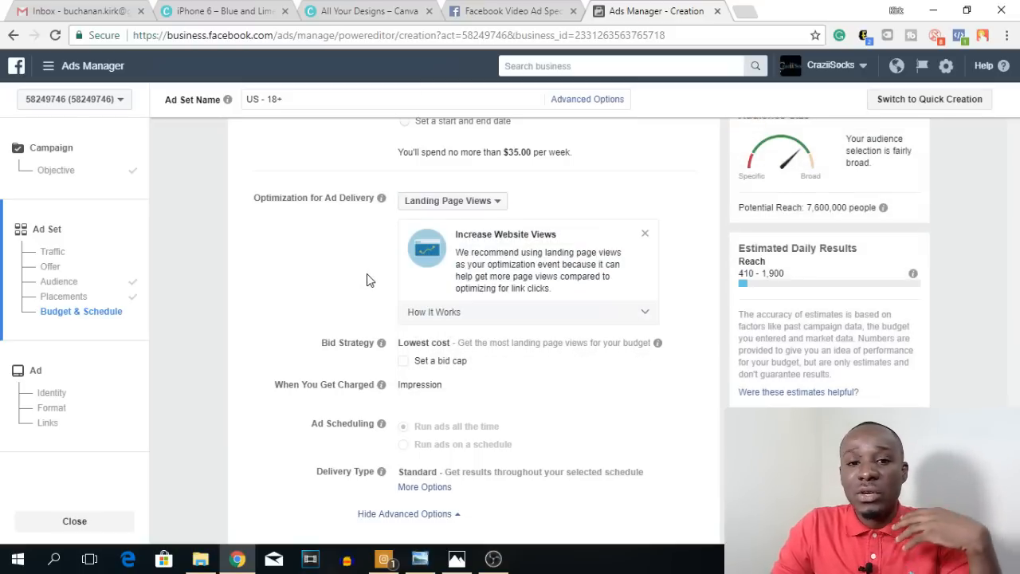
scroll(367, 281, down, 2)
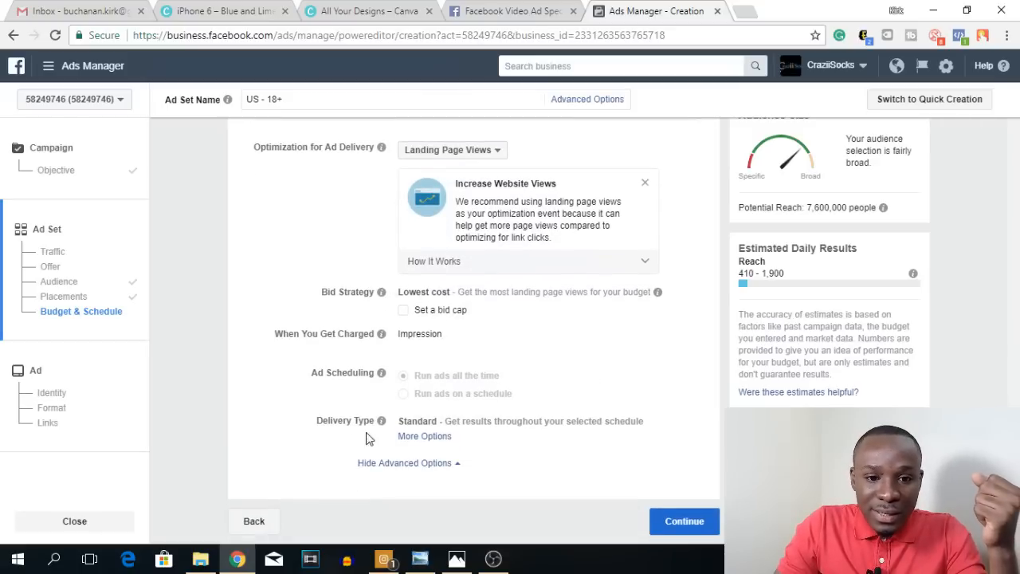
Step: Continue to the ad level and choose craziisocks as the Instagram account representing the business
click(682, 522)
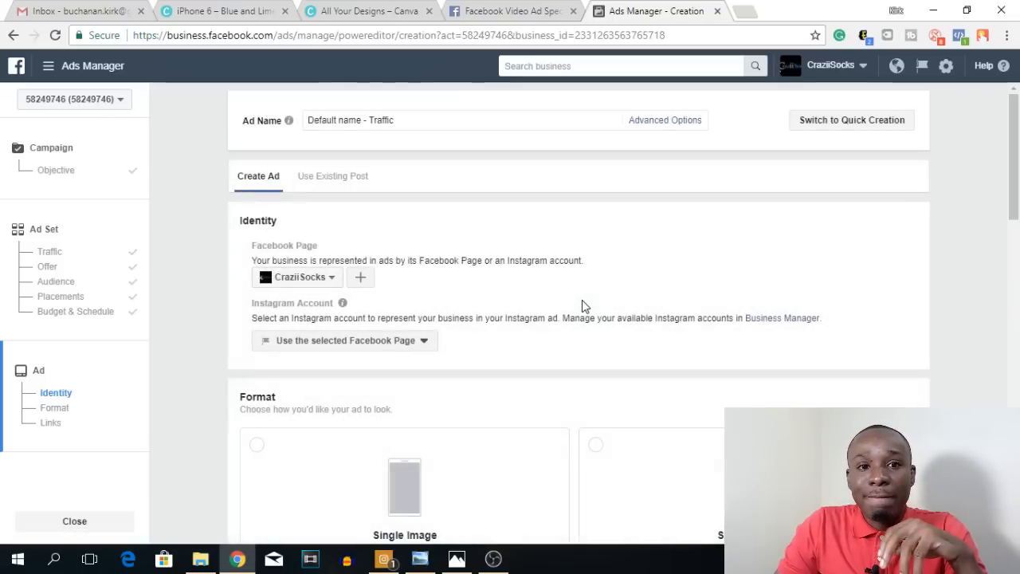
click(424, 341)
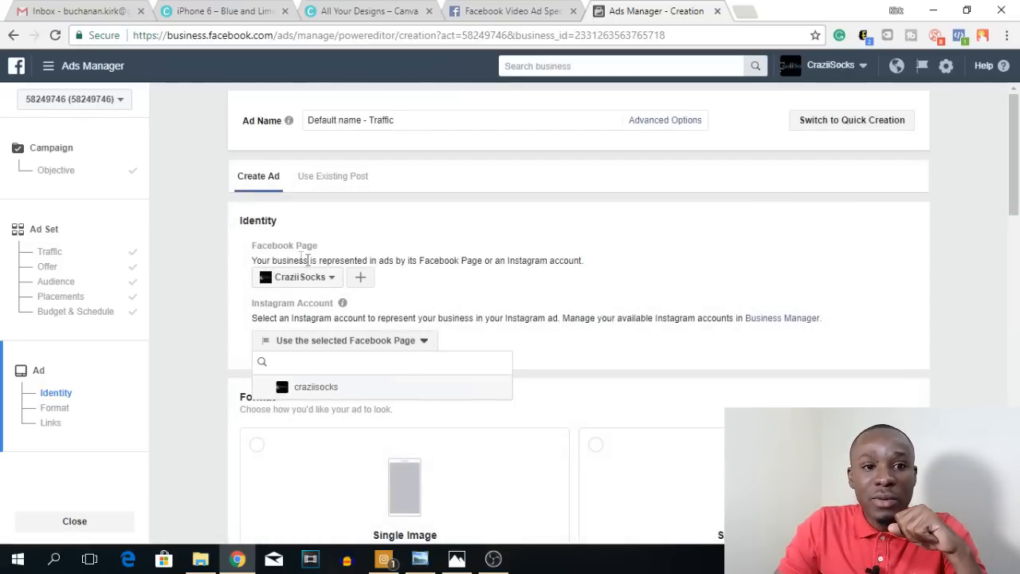
click(311, 388)
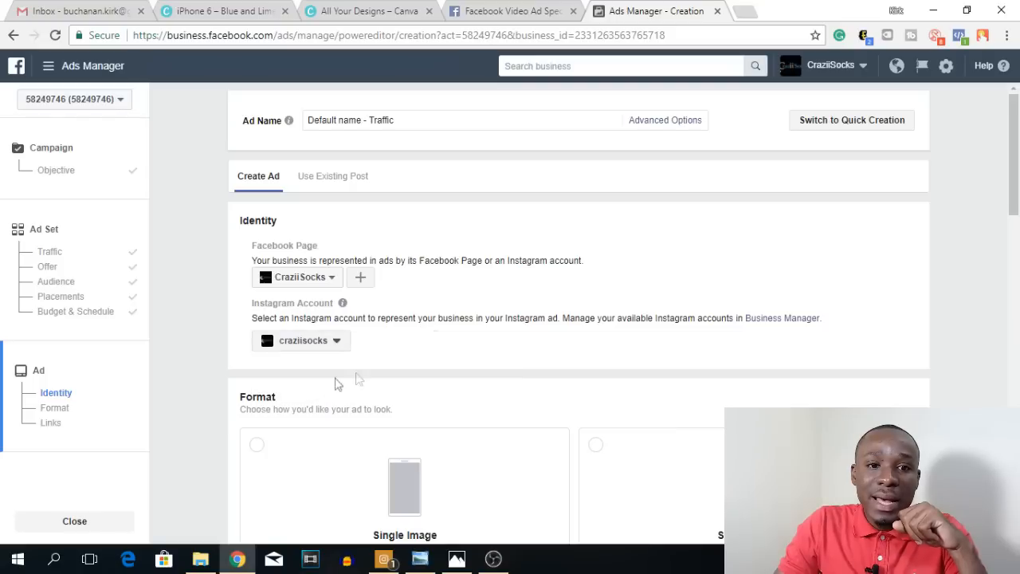
Step: Choose Single Image as the ad's format
scroll(471, 296, down, 3)
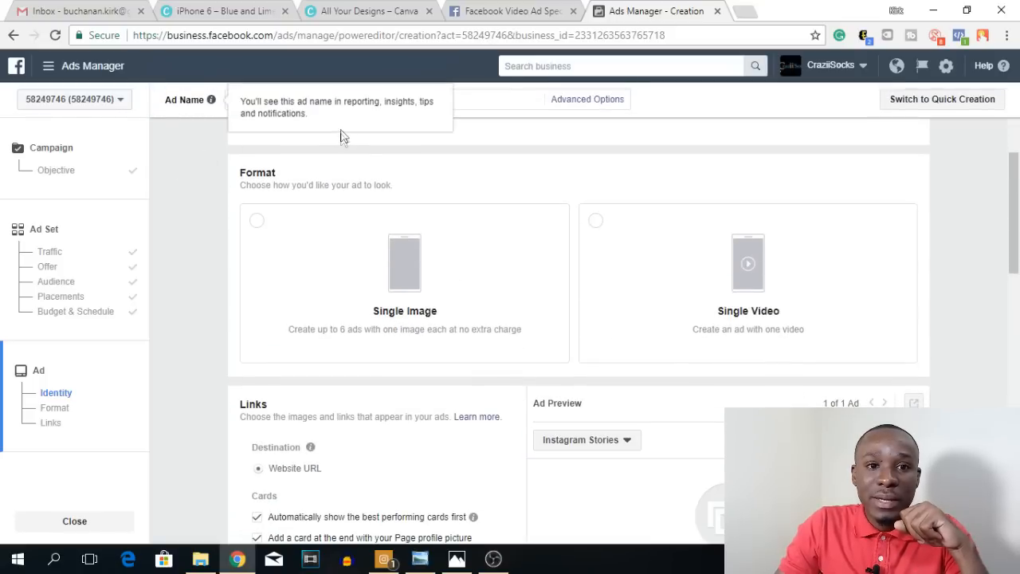
scroll(398, 175, up, 1)
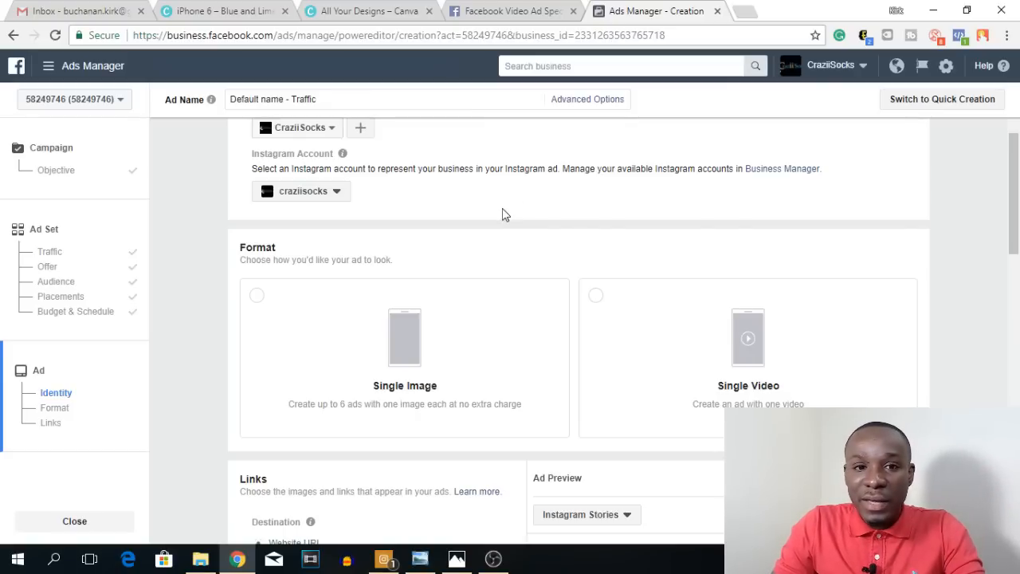
scroll(502, 214, down, 1)
scroll(499, 218, down, 1)
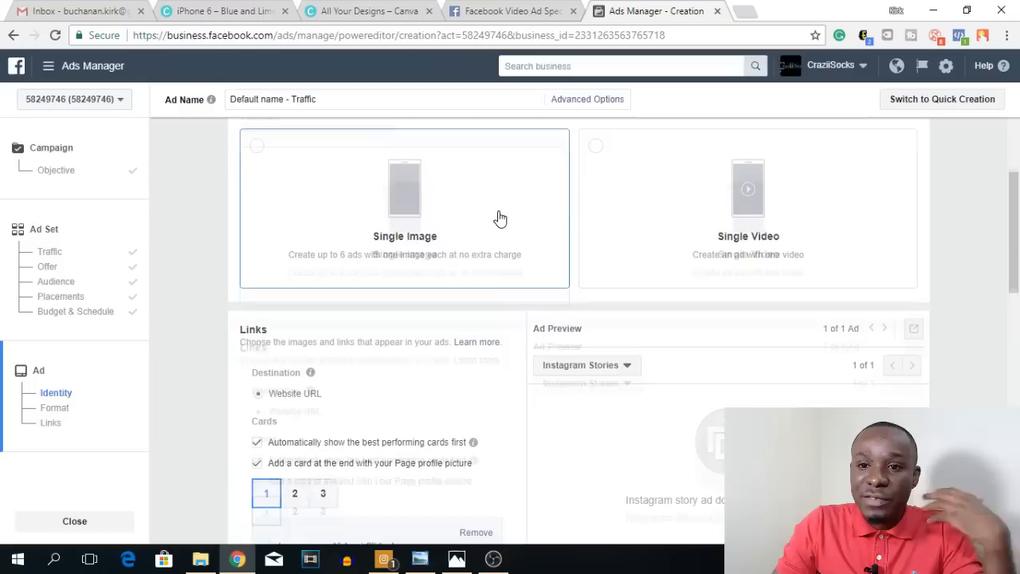
scroll(266, 235, up, 1)
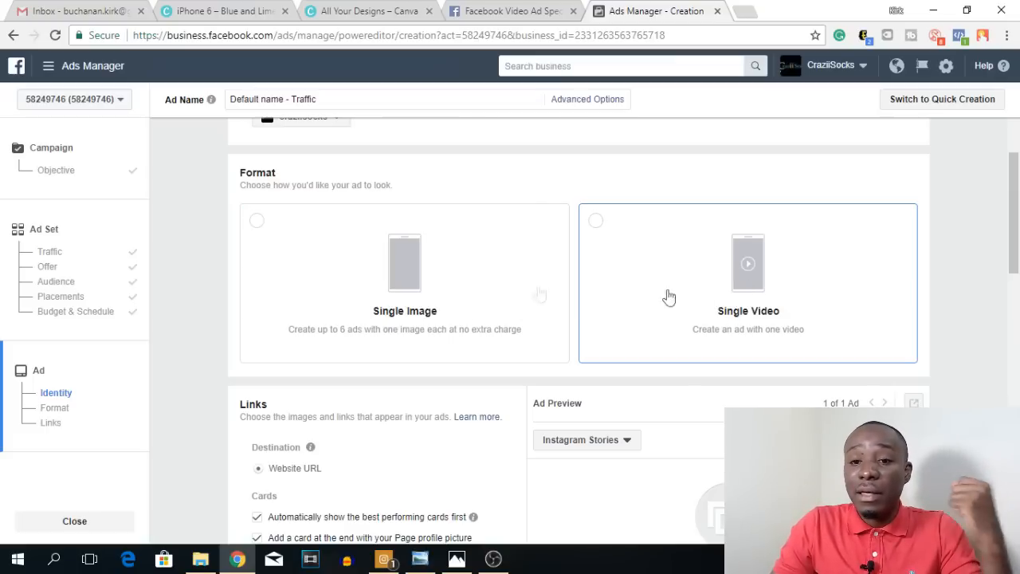
click(413, 251)
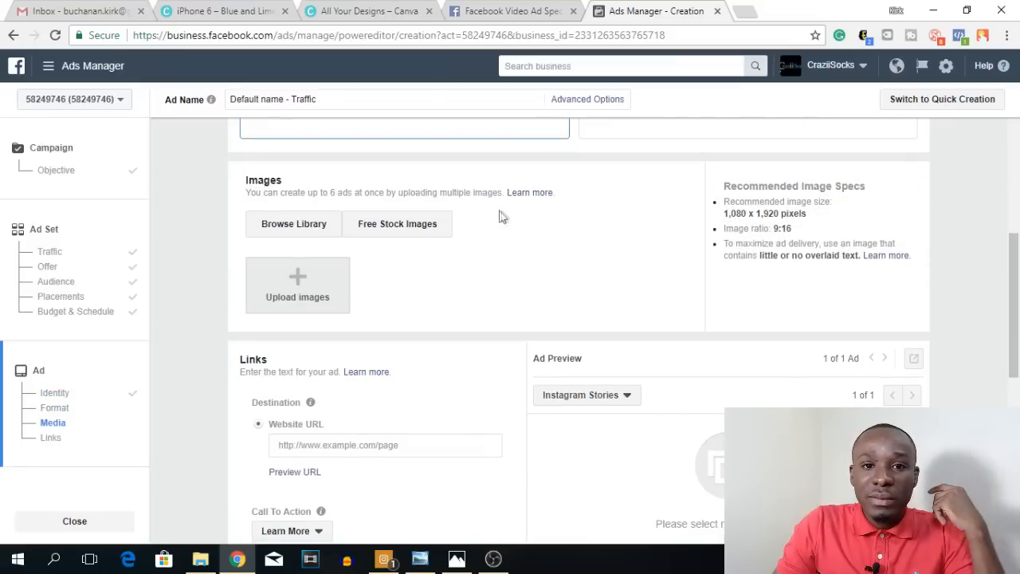
Step: Upload the 1080 × 1920 free-watch story image from the Downloads folder as the ad's media
scroll(619, 246, down, 1)
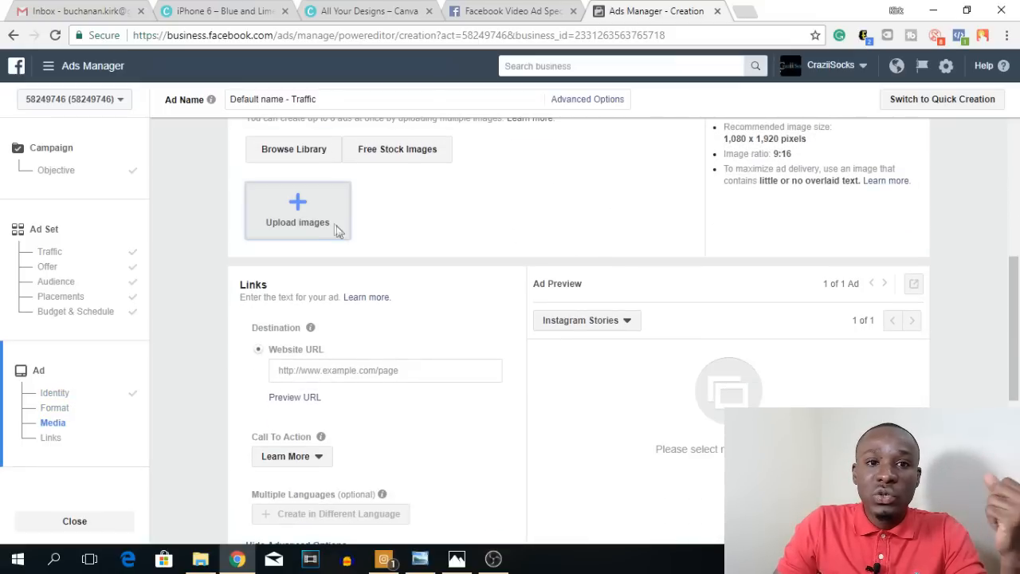
scroll(398, 230, up, 1)
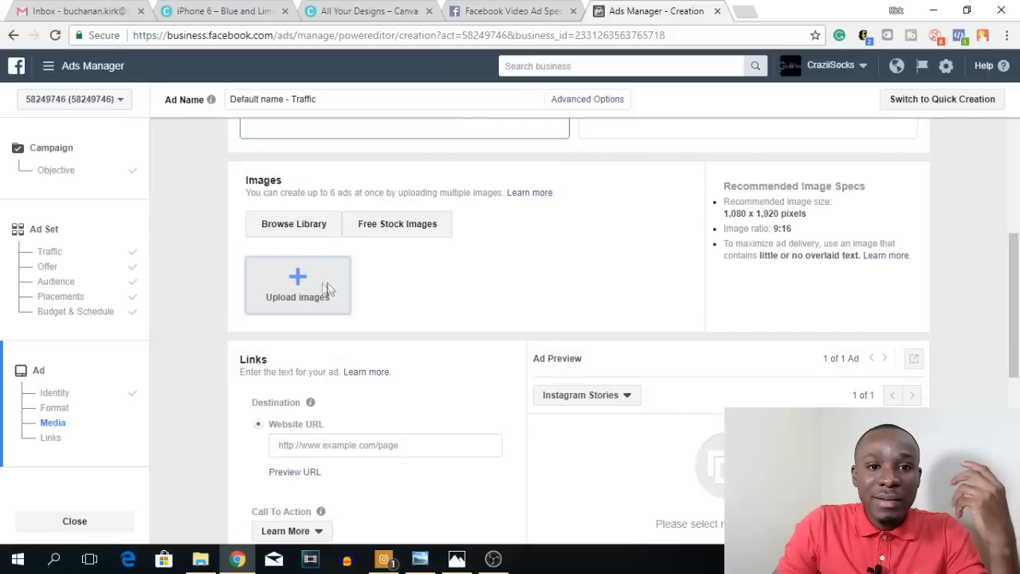
click(296, 288)
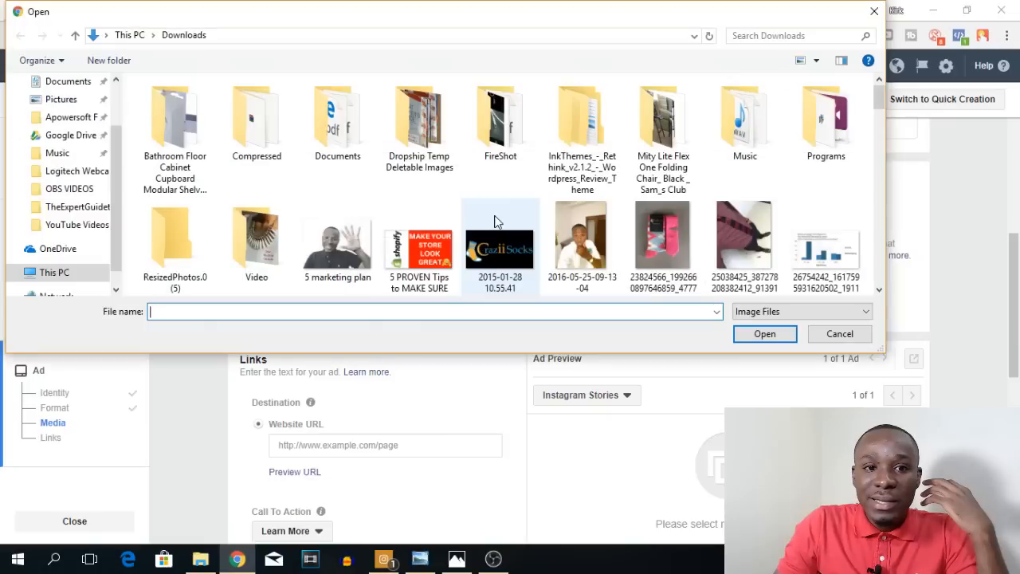
drag(881, 97, 879, 131)
double_click(341, 182)
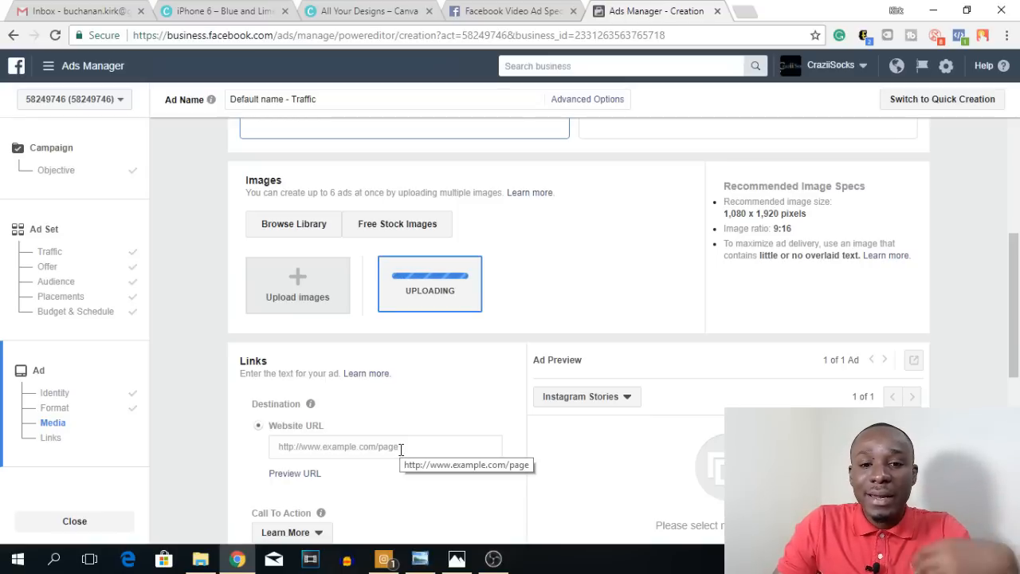
scroll(446, 398, down, 2)
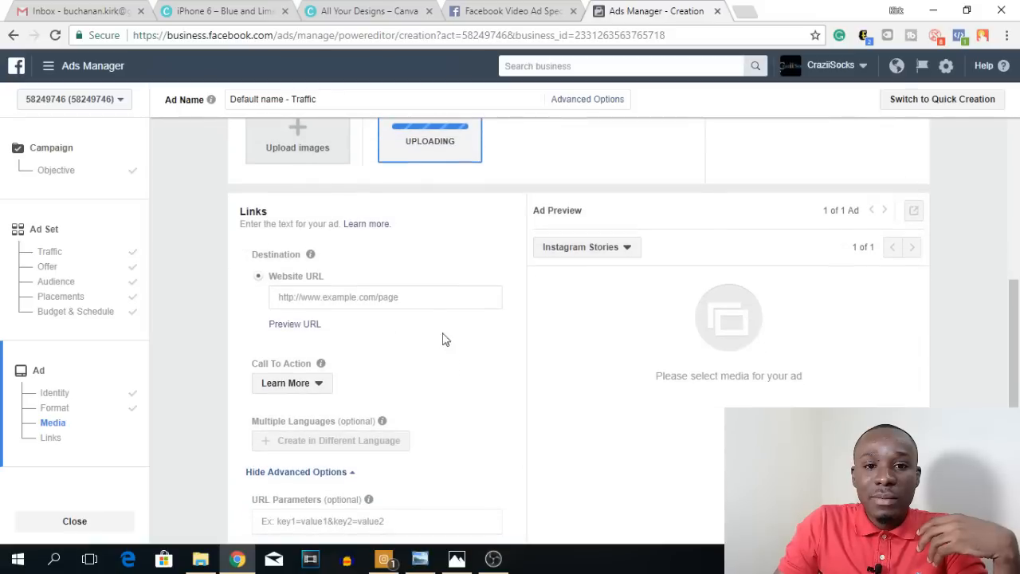
click(369, 296)
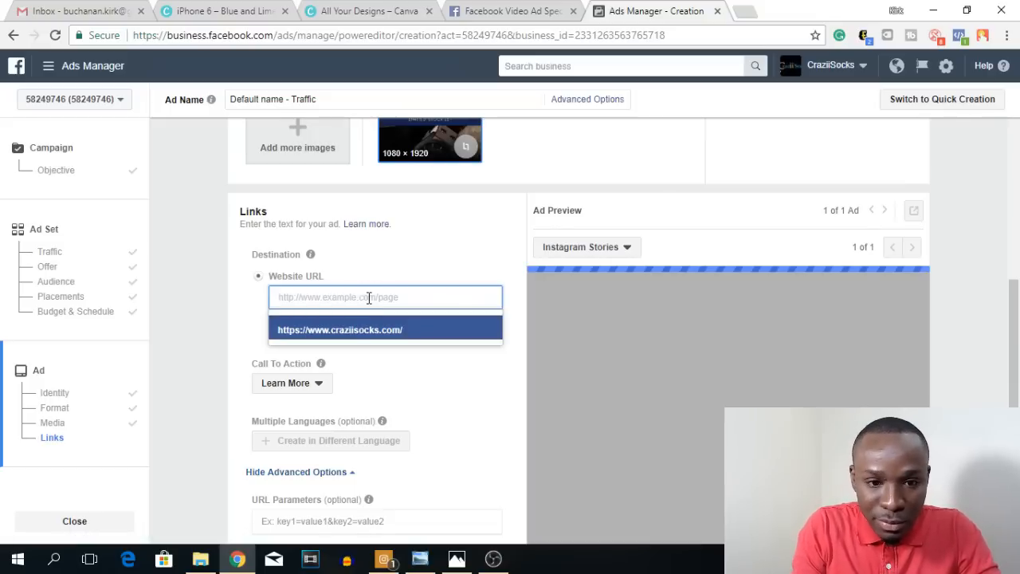
text(www.)
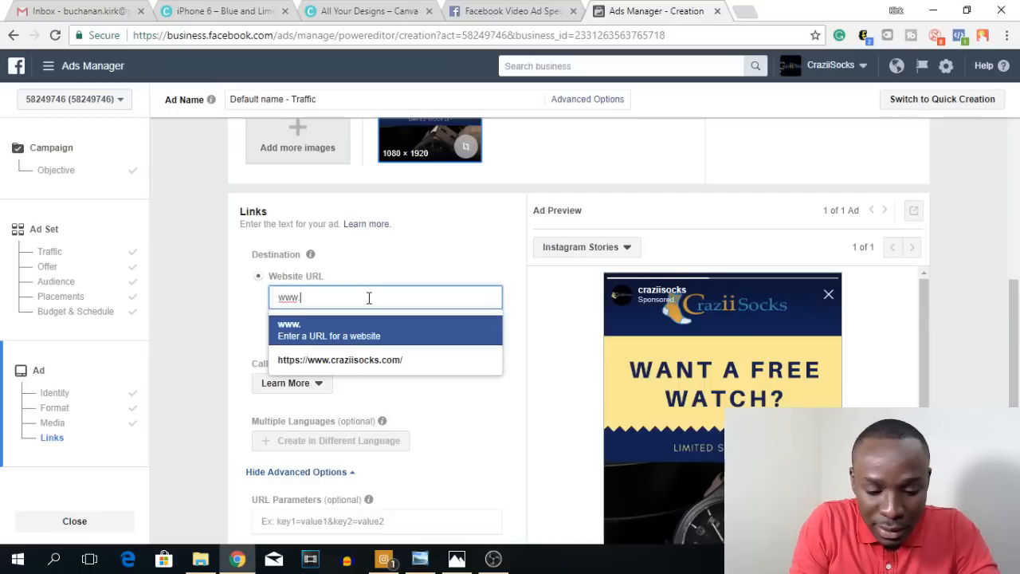
text(youtube.com)
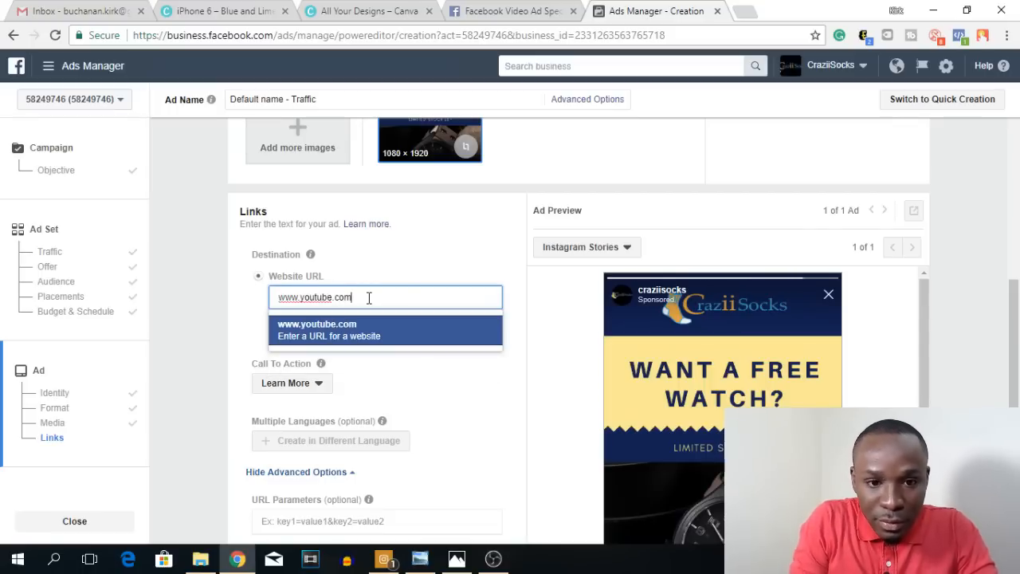
click(260, 333)
Step: Examine the ad's available Call To Action options and the advanced tracking settings below them
scroll(377, 327, down, 1)
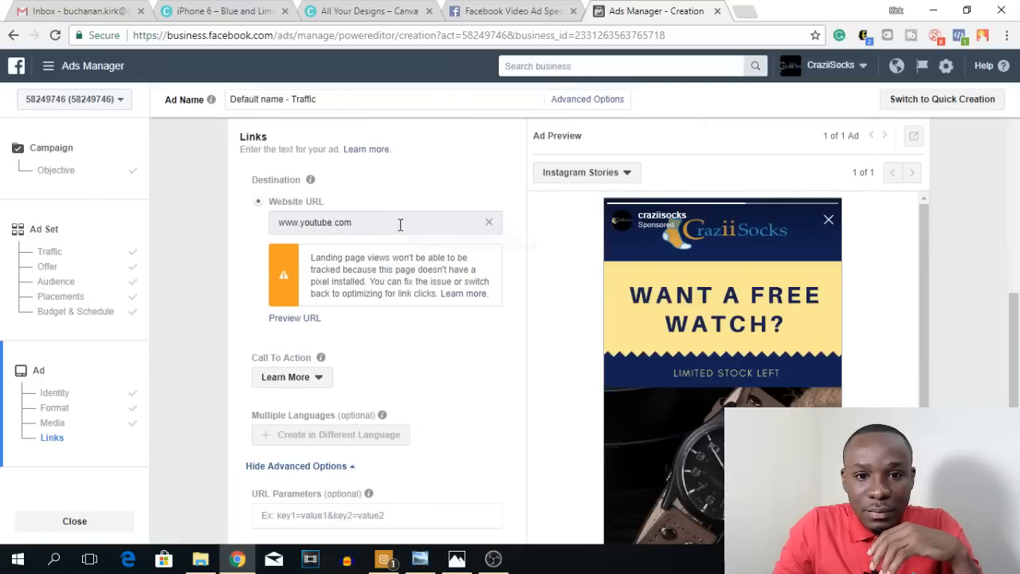
scroll(400, 223, down, 1)
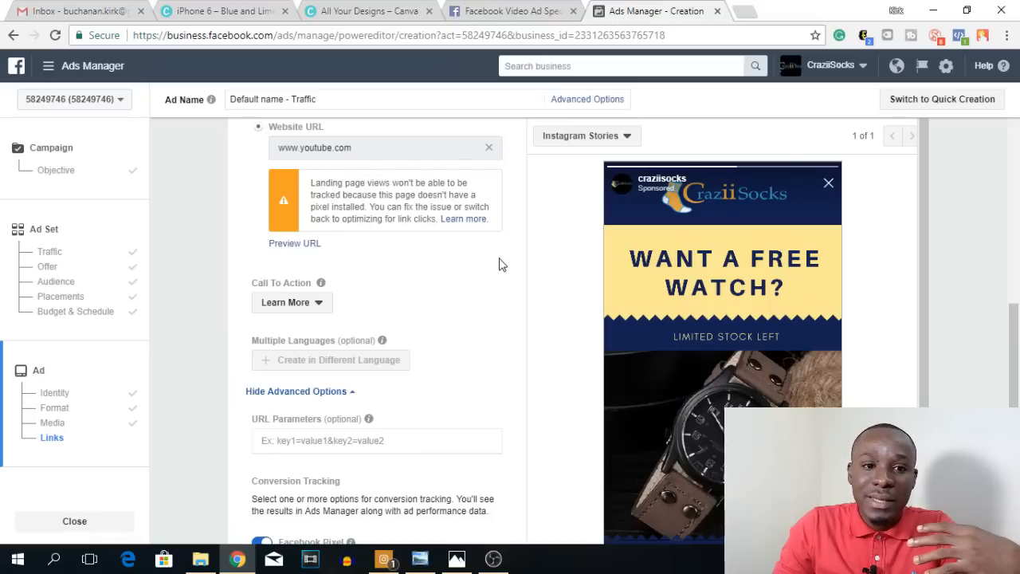
scroll(502, 264, down, 1)
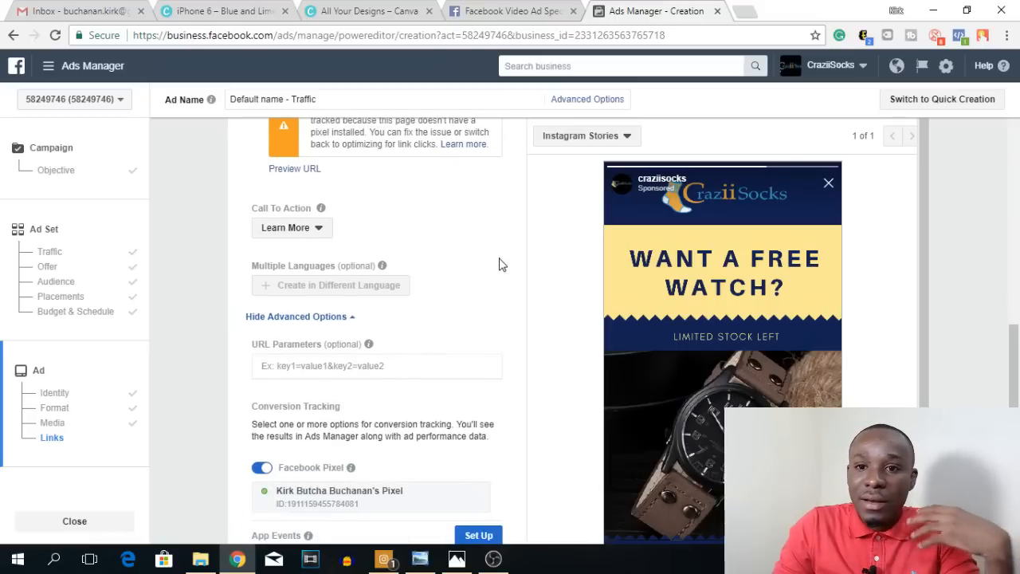
click(321, 231)
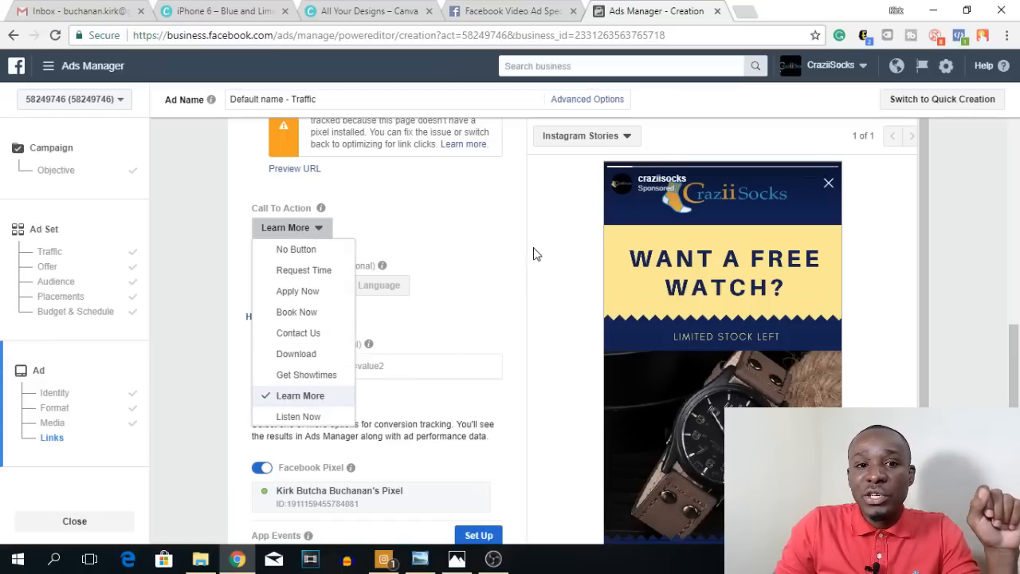
scroll(536, 253, down, 1)
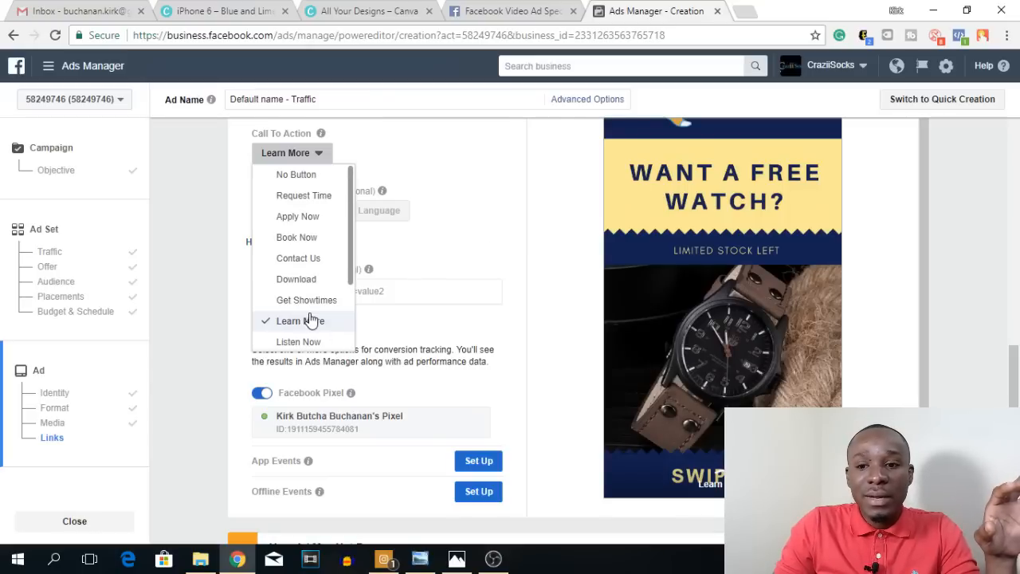
click(219, 272)
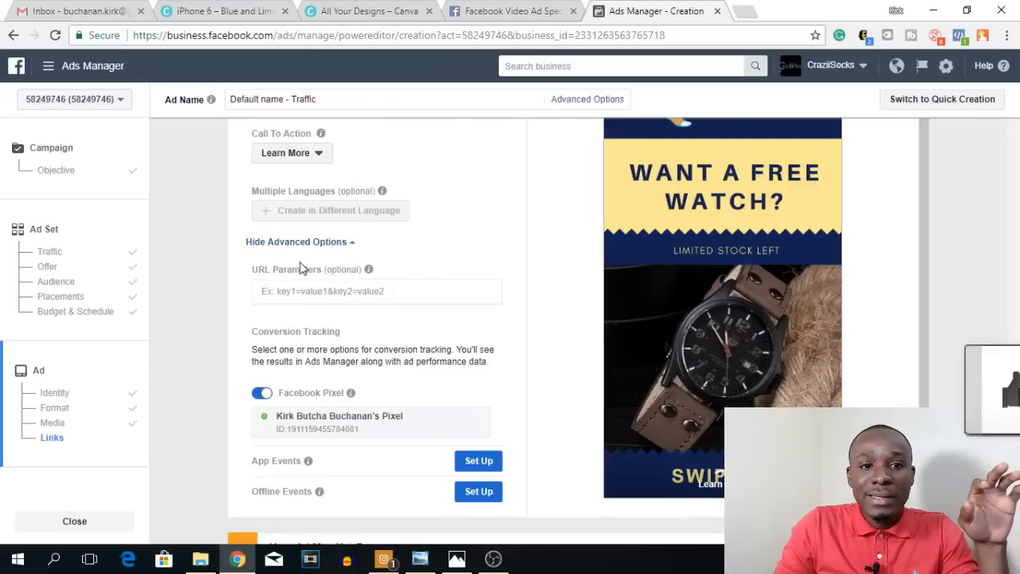
scroll(299, 264, down, 1)
scroll(301, 263, up, 1)
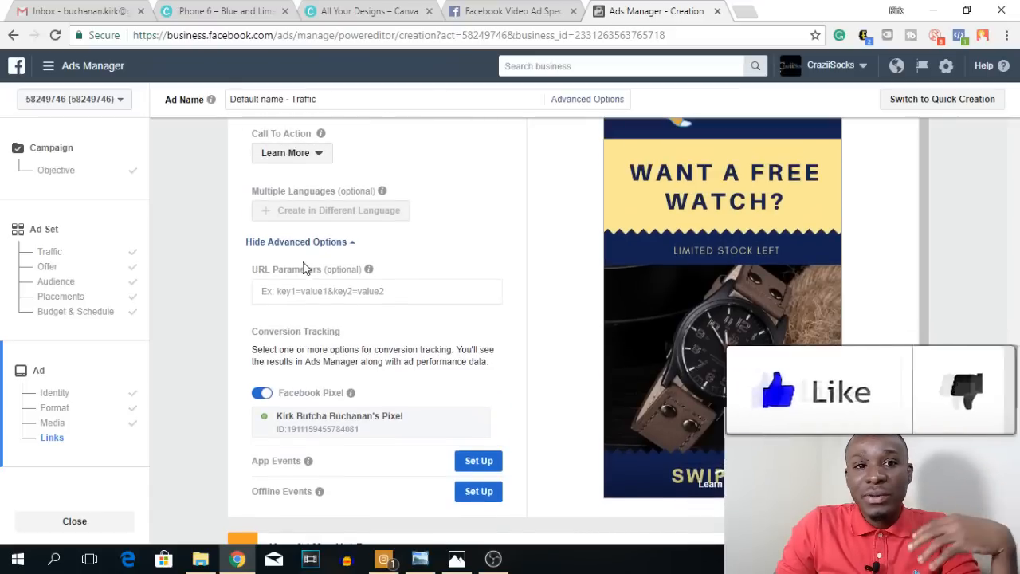
Step: Review the ad's Call To Action choices, uploaded image, destination link, Instagram Stories preview and the notice about text in the ad image
click(317, 154)
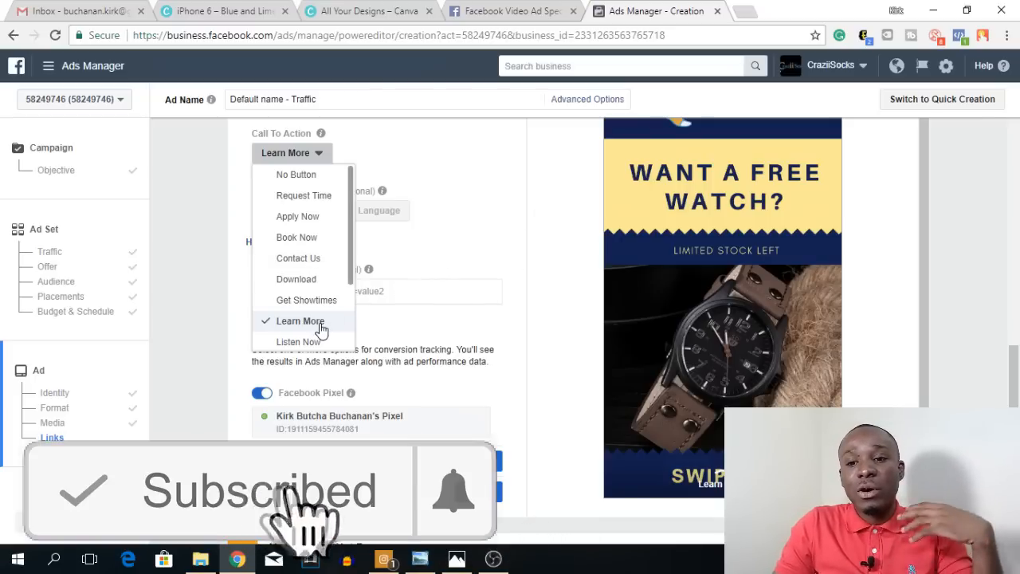
click(212, 227)
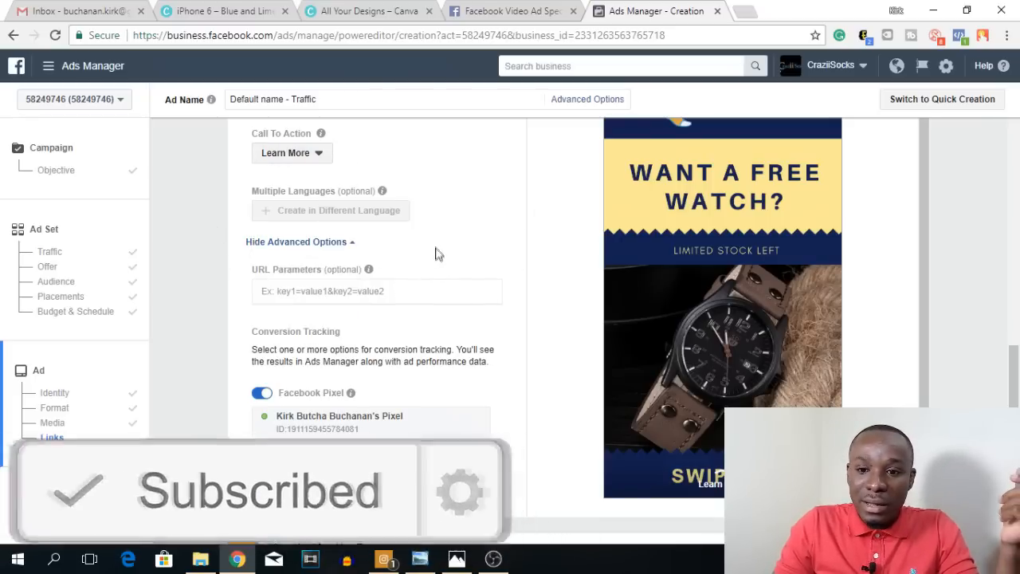
scroll(439, 255, down, 2)
scroll(480, 259, down, 1)
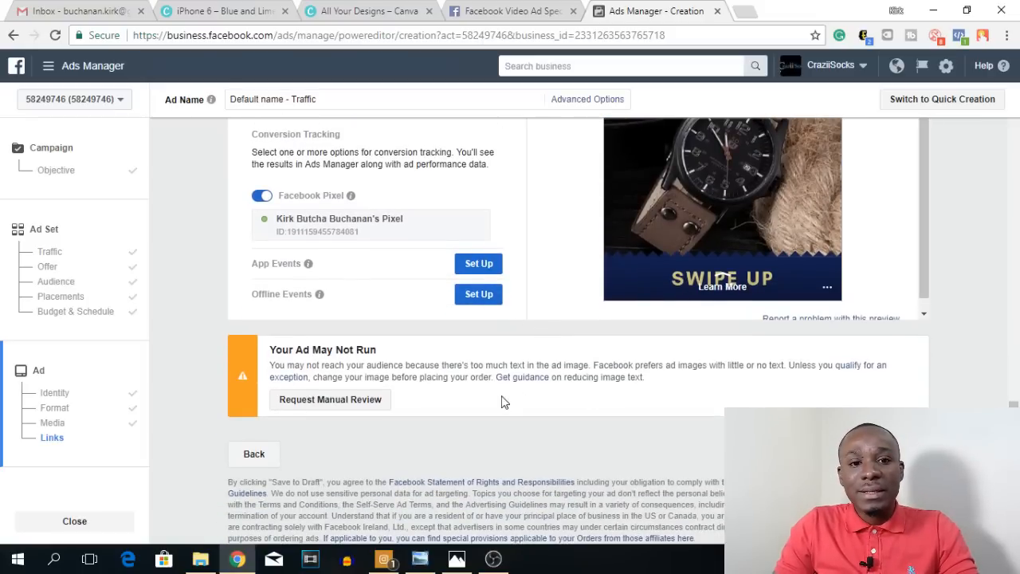
scroll(502, 402, up, 1)
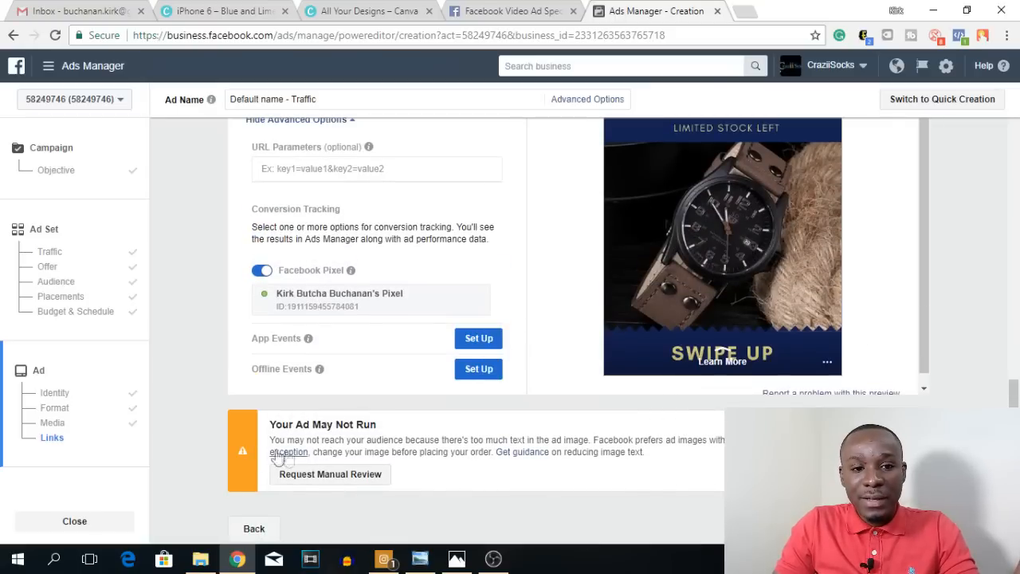
scroll(419, 467, up, 5)
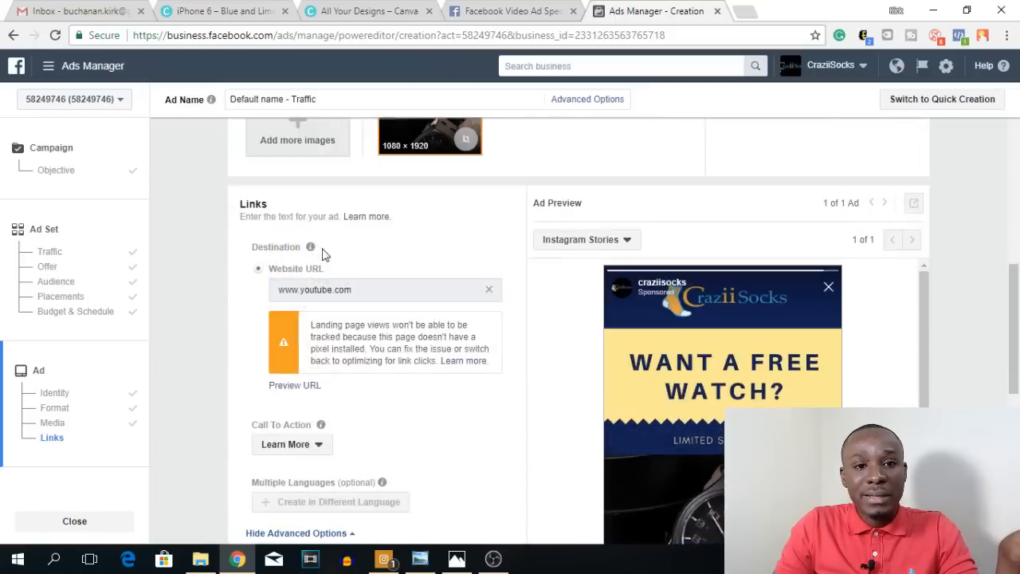
scroll(351, 302, up, 1)
scroll(383, 318, down, 3)
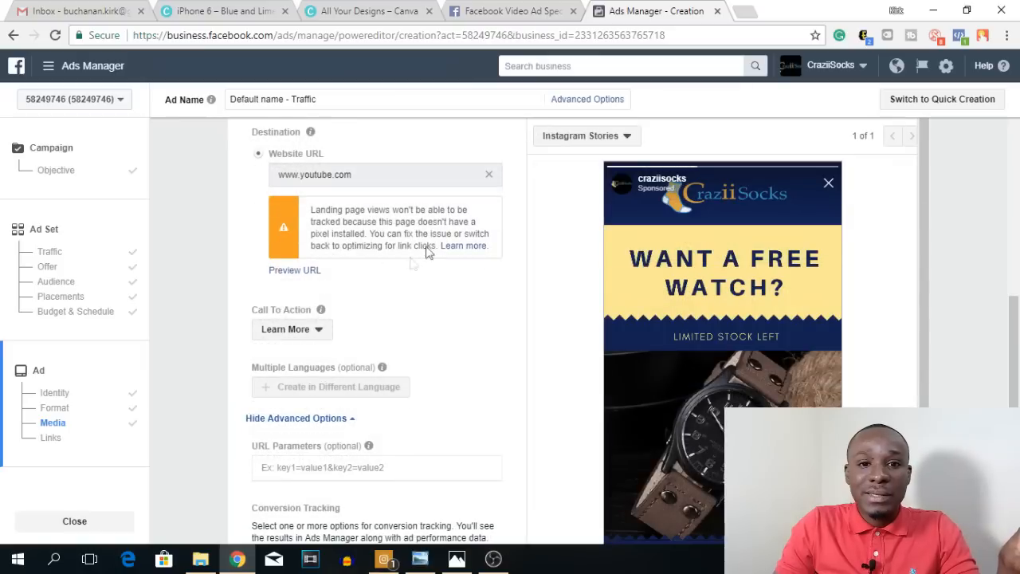
scroll(446, 343, down, 4)
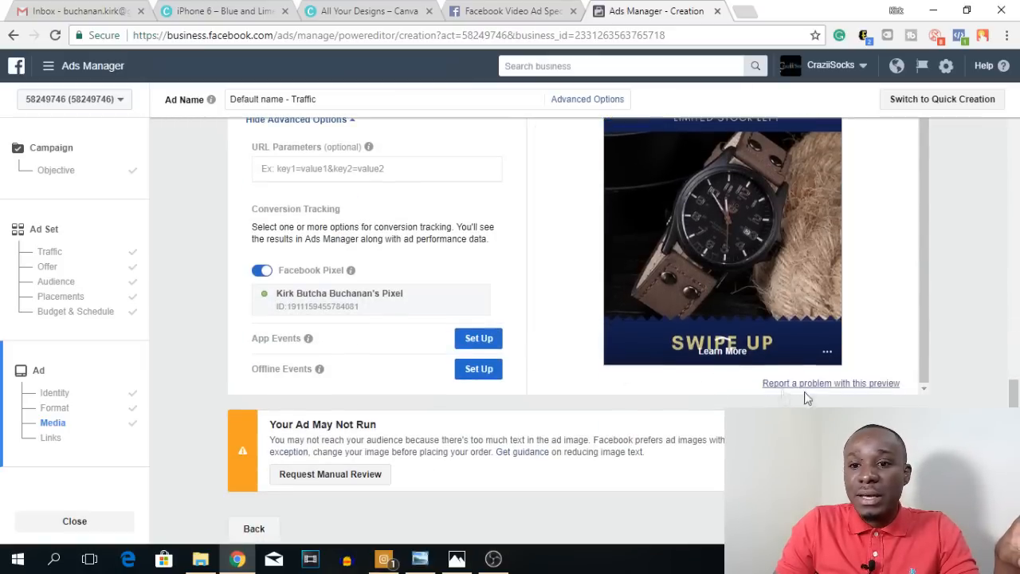
scroll(458, 383, up, 8)
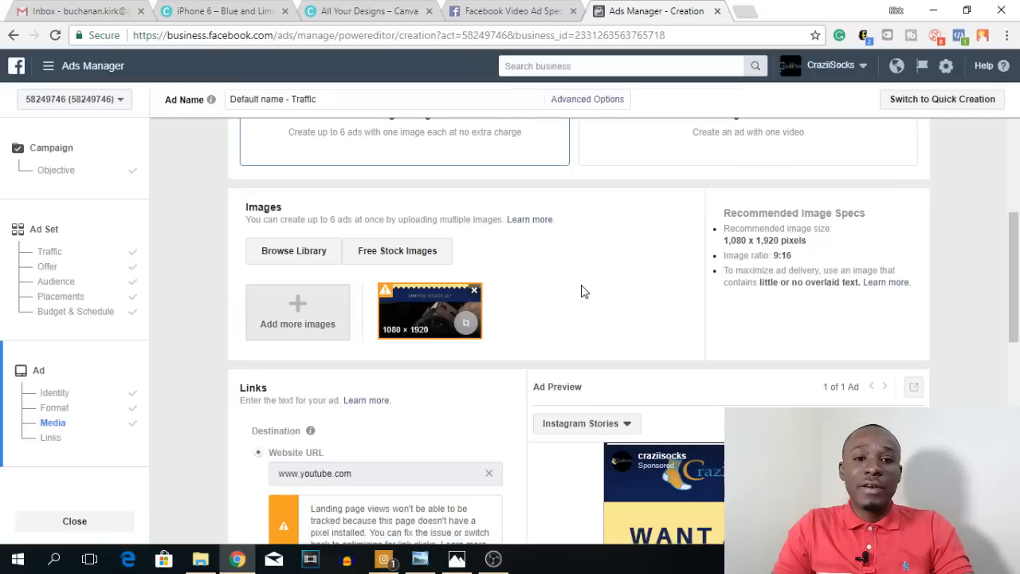
scroll(678, 275, down, 8)
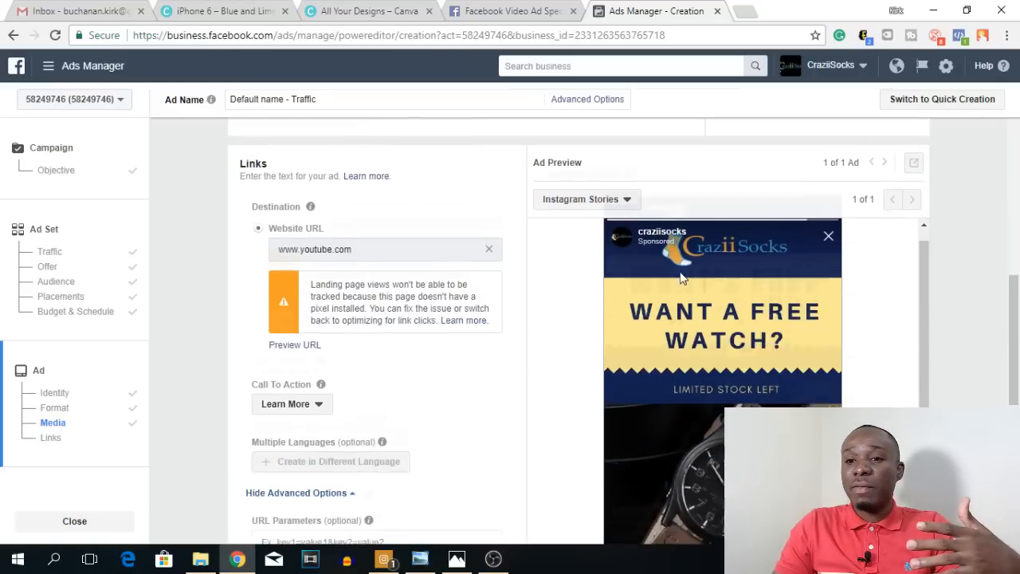
scroll(531, 371, down, 3)
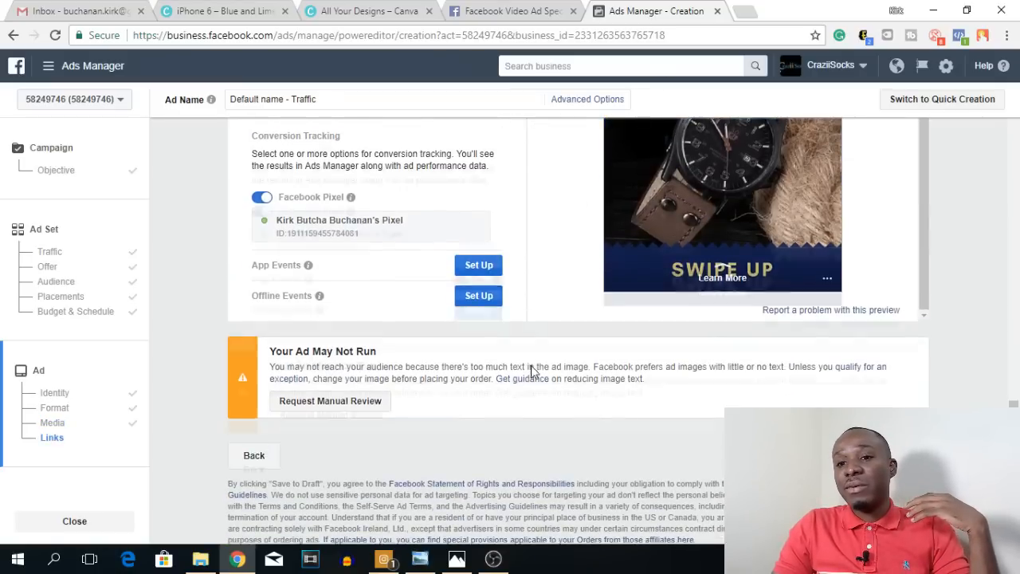
scroll(532, 371, up, 4)
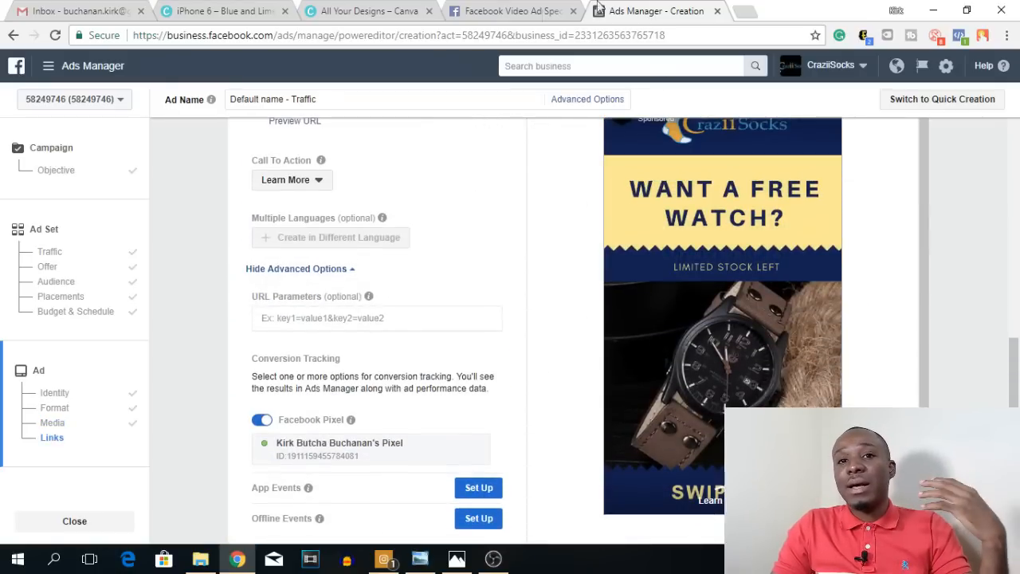
Step: Switch to the Instagram app to view the Stories row on its home feed, and return to the ad setup in Chrome
click(384, 558)
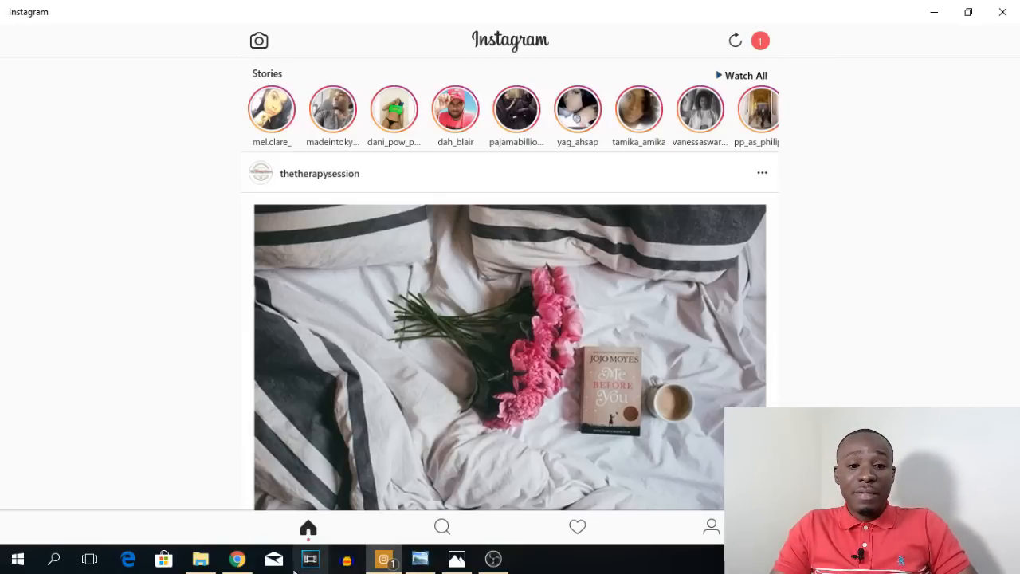
click(239, 560)
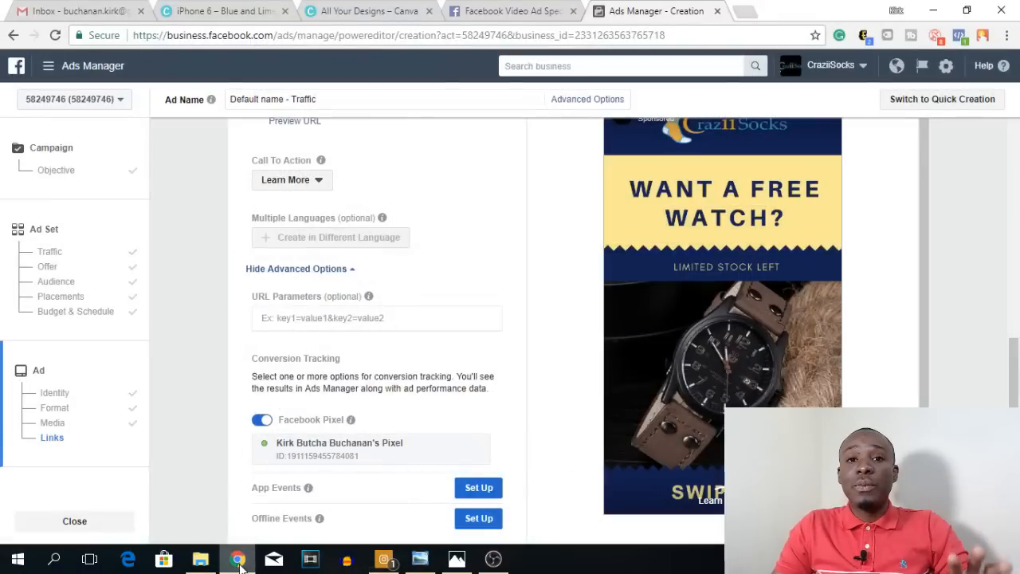